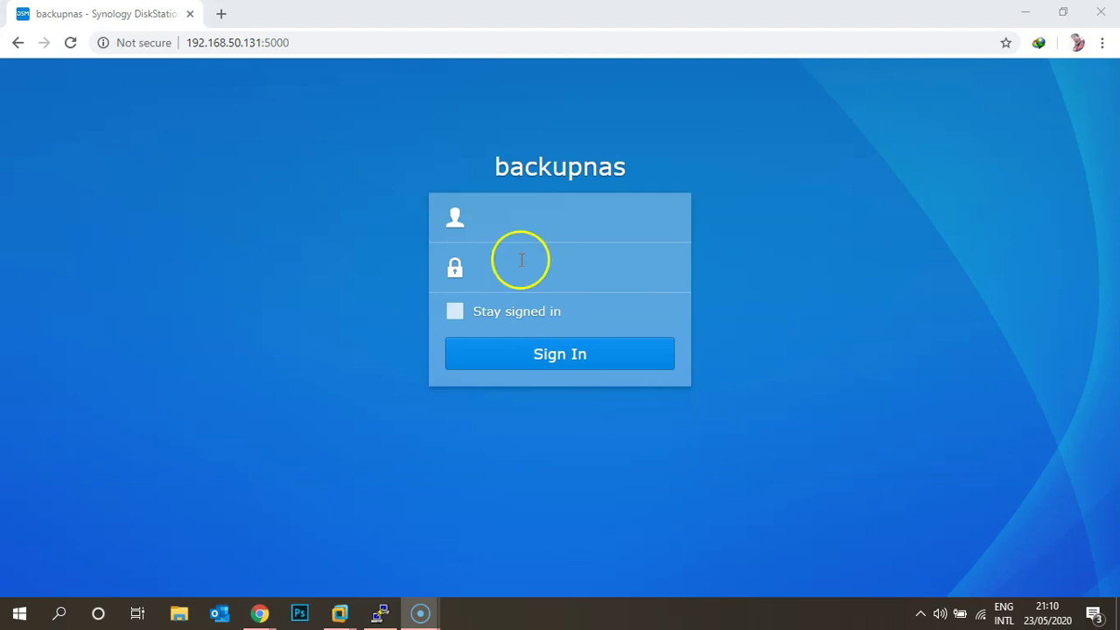
Sign in to the backupnas DiskStation as Administrator with the account password and close the DSM Help window
left_click(546, 226)
type("Adm")
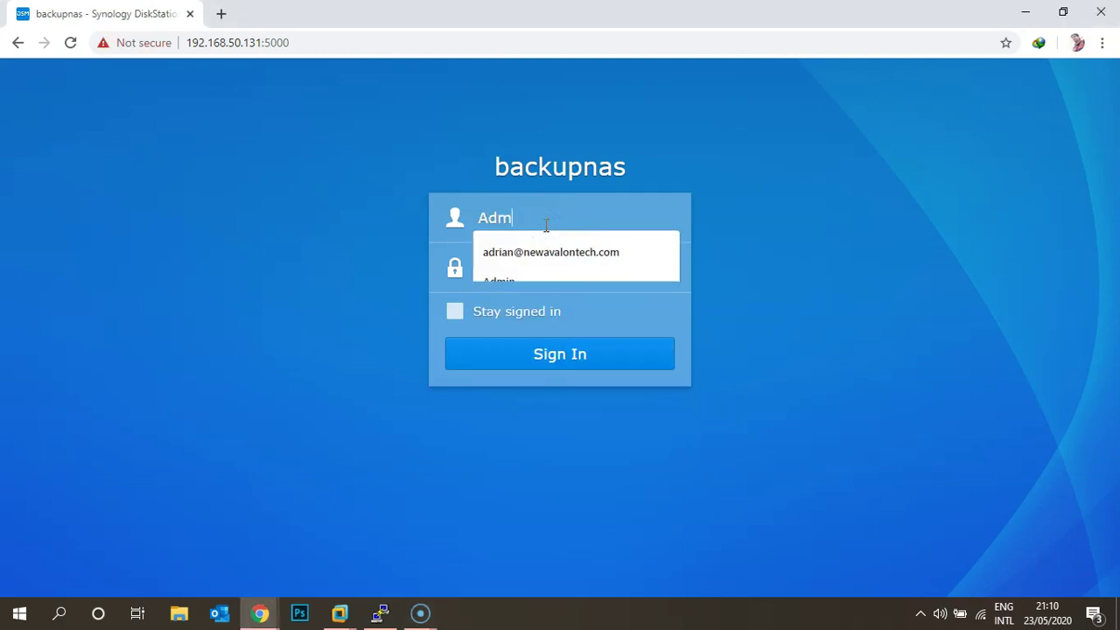
type("inistrator")
key("Tab")
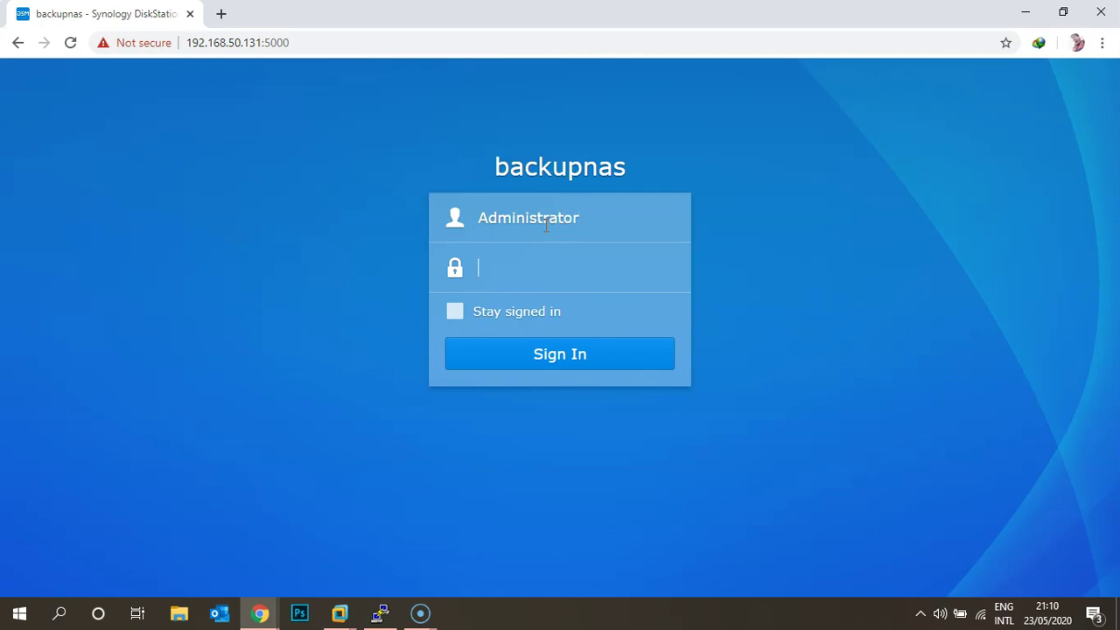
type("••••••••••••")
key("Return")
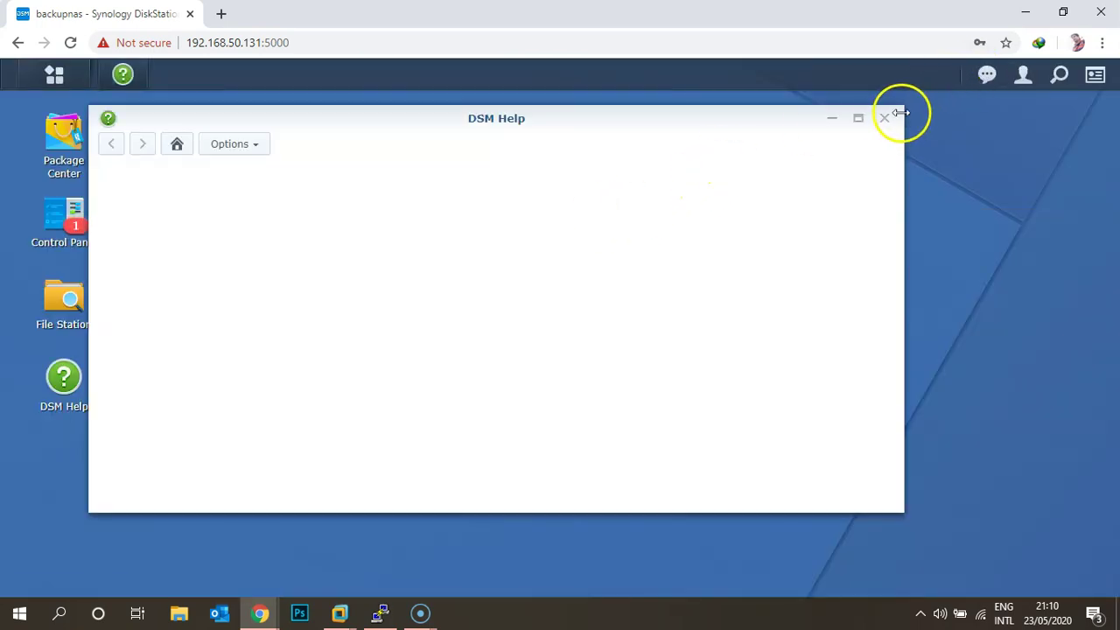
left_click(884, 119)
Enable the NFS service with NFSv4.1 support in the Control Panel's file services and apply the setting
left_click(63, 213)
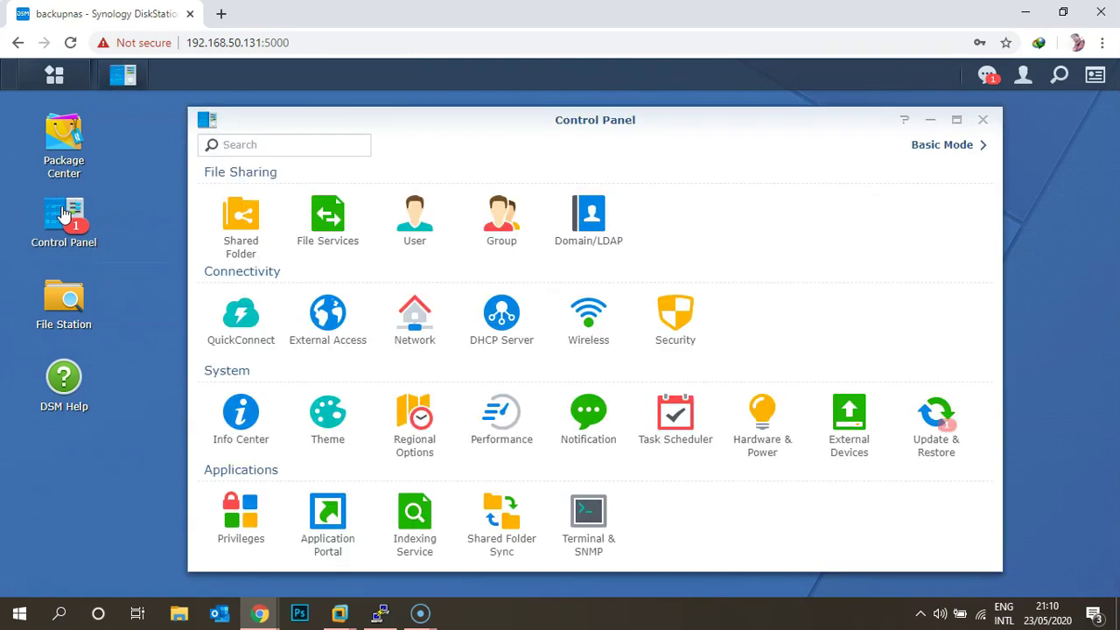
left_click(315, 216)
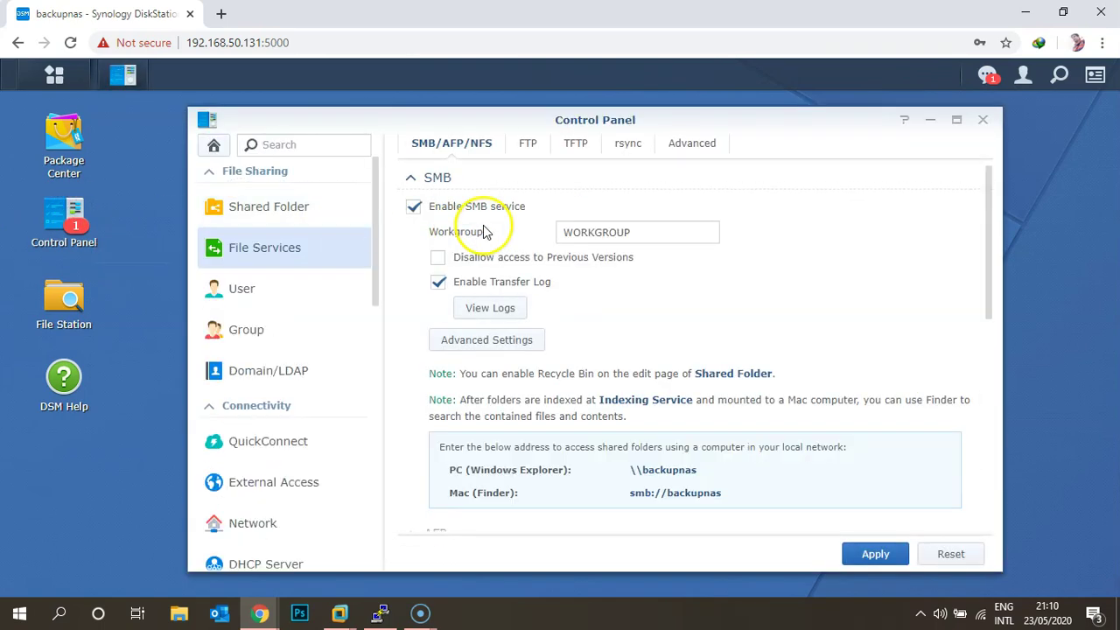
scroll(486, 232, "down", 3)
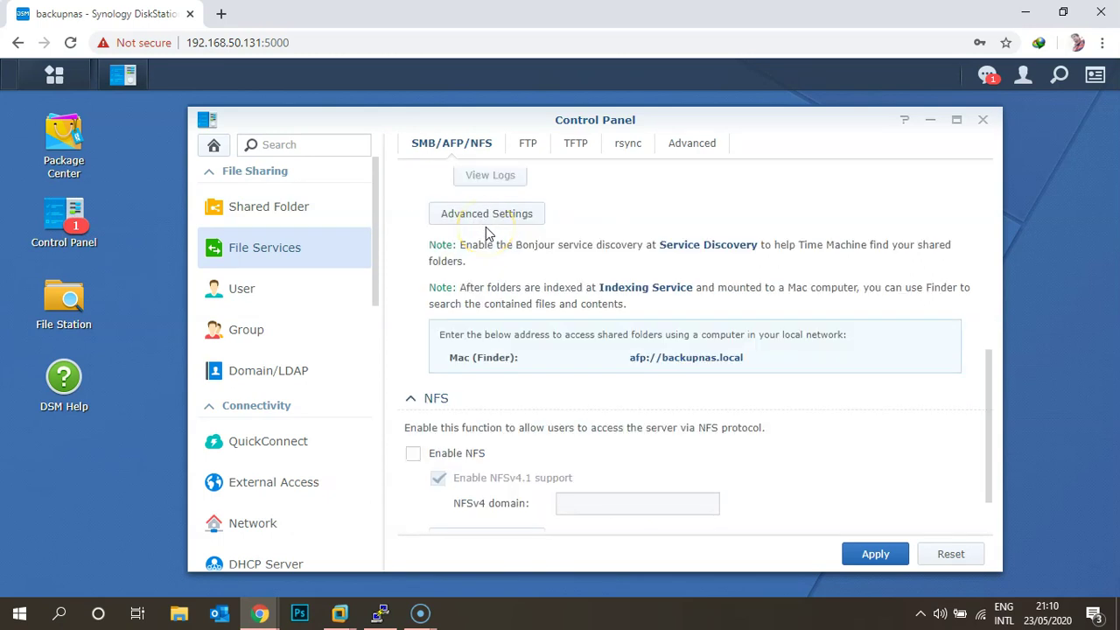
left_click(413, 455)
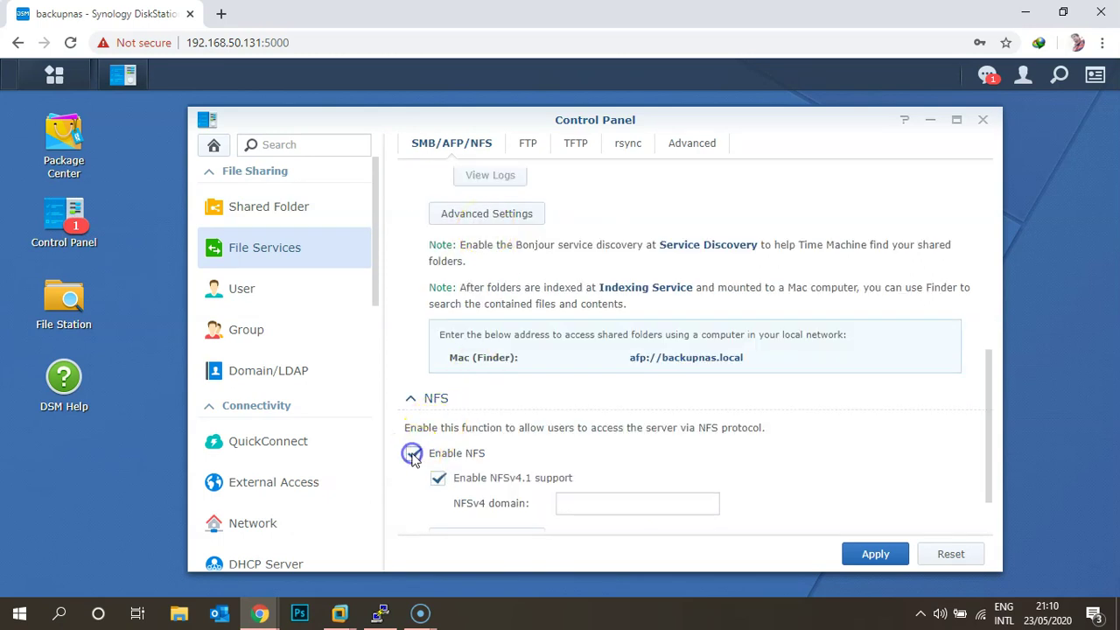
scroll(545, 408, "down", 1)
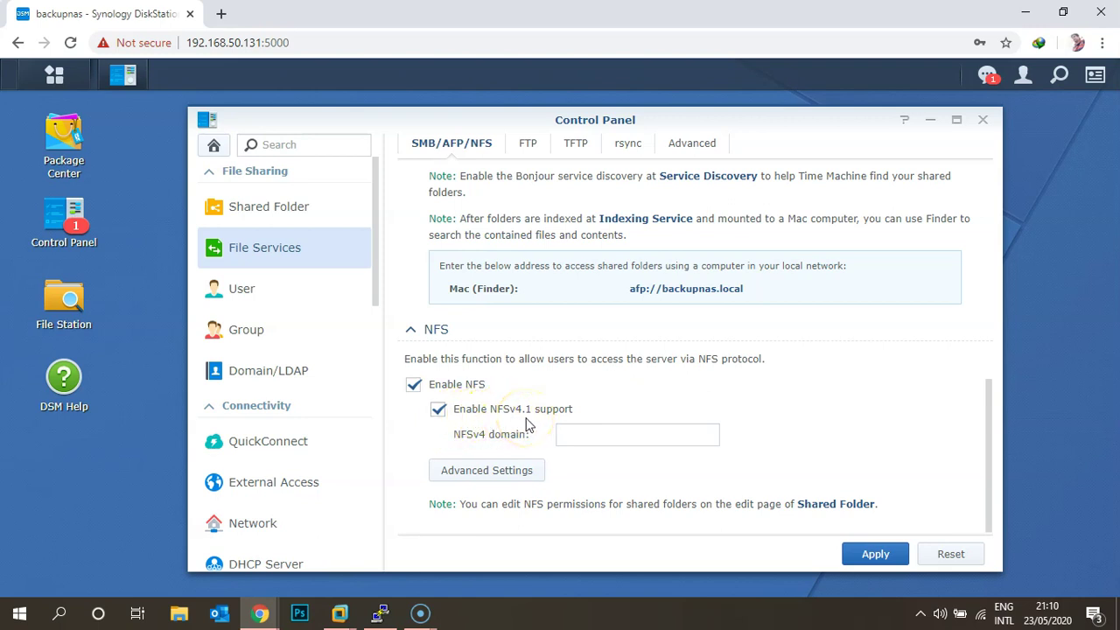
left_click(874, 554)
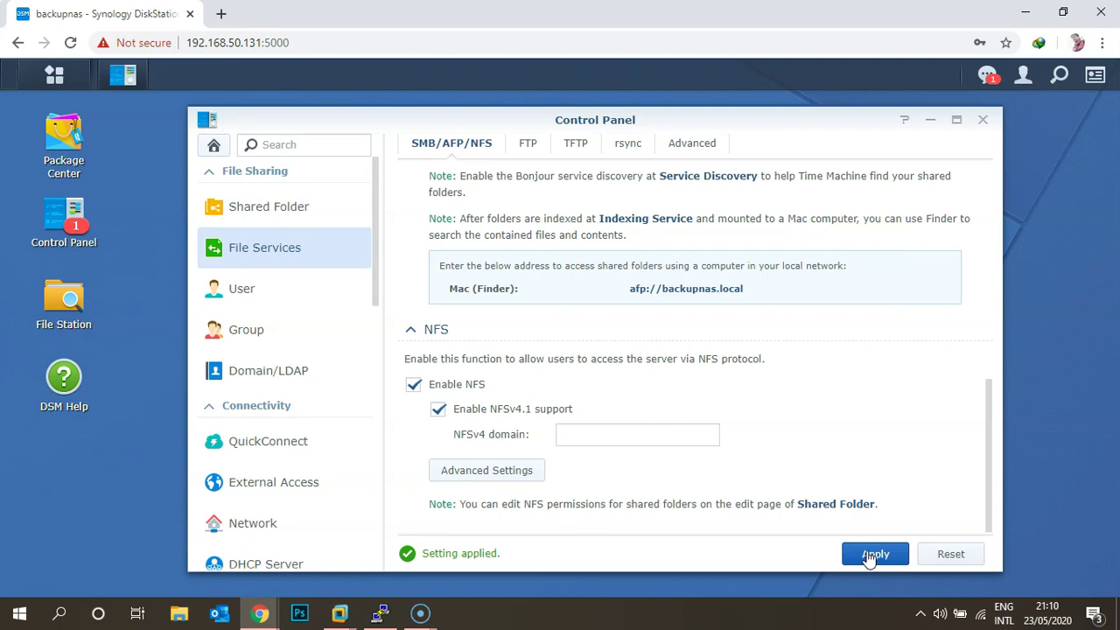
Try customized ports in the NFS advanced settings, turn them off again, and apply the settings
left_click(505, 474)
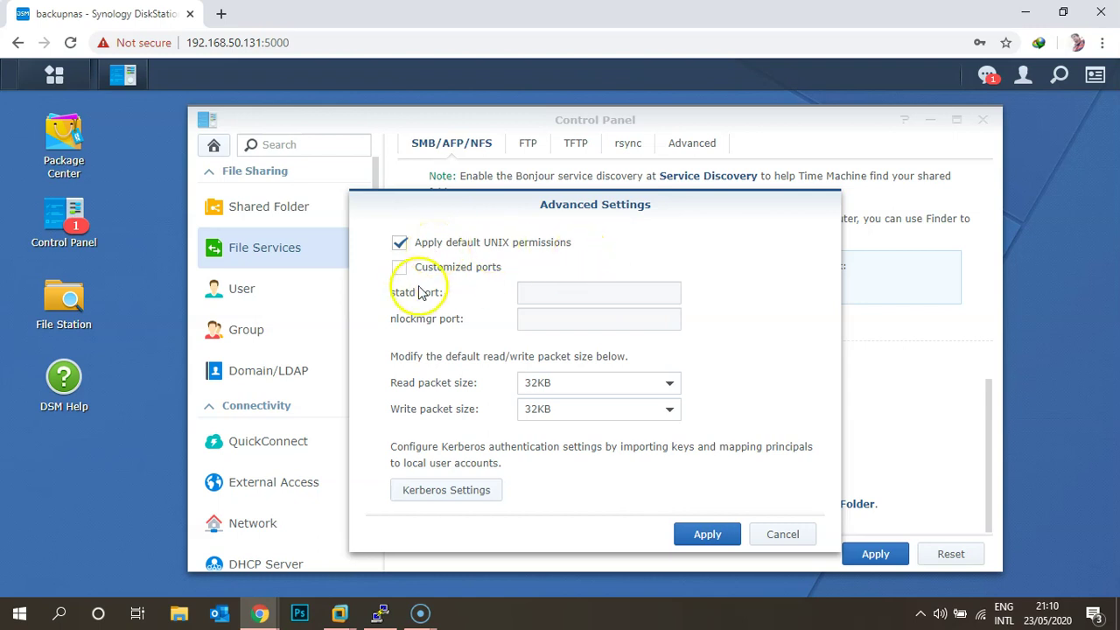
left_click(400, 268)
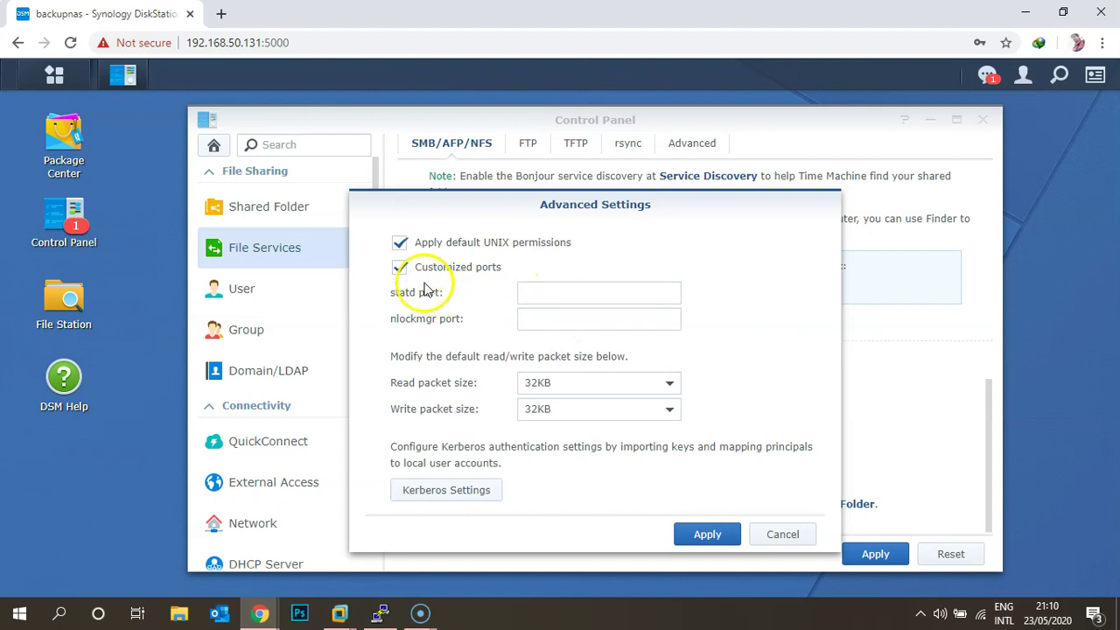
left_click(400, 267)
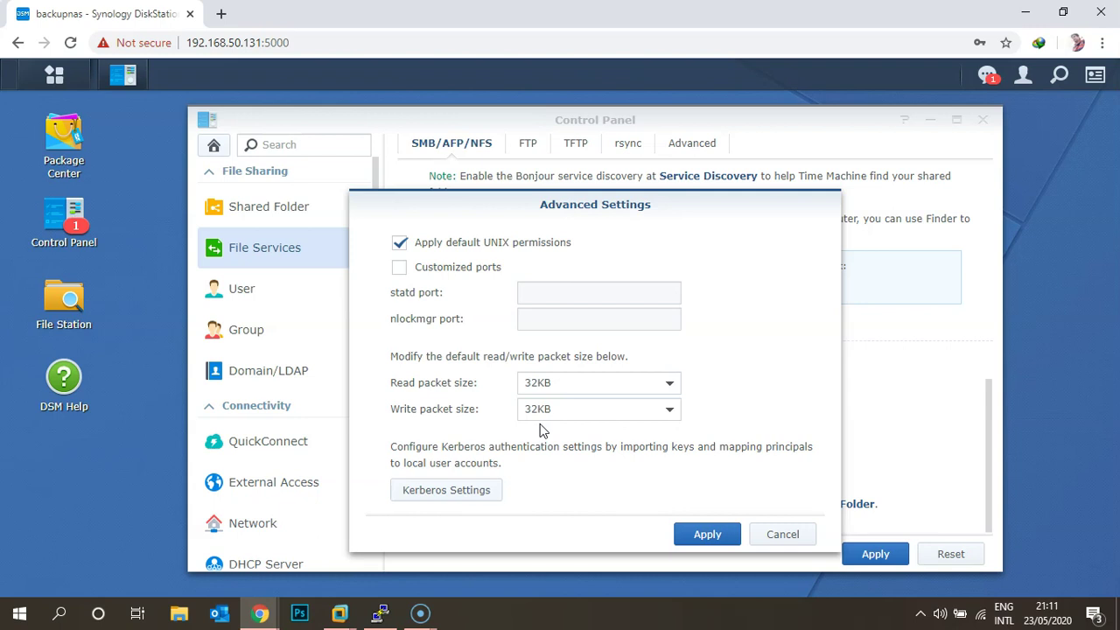
left_click(697, 534)
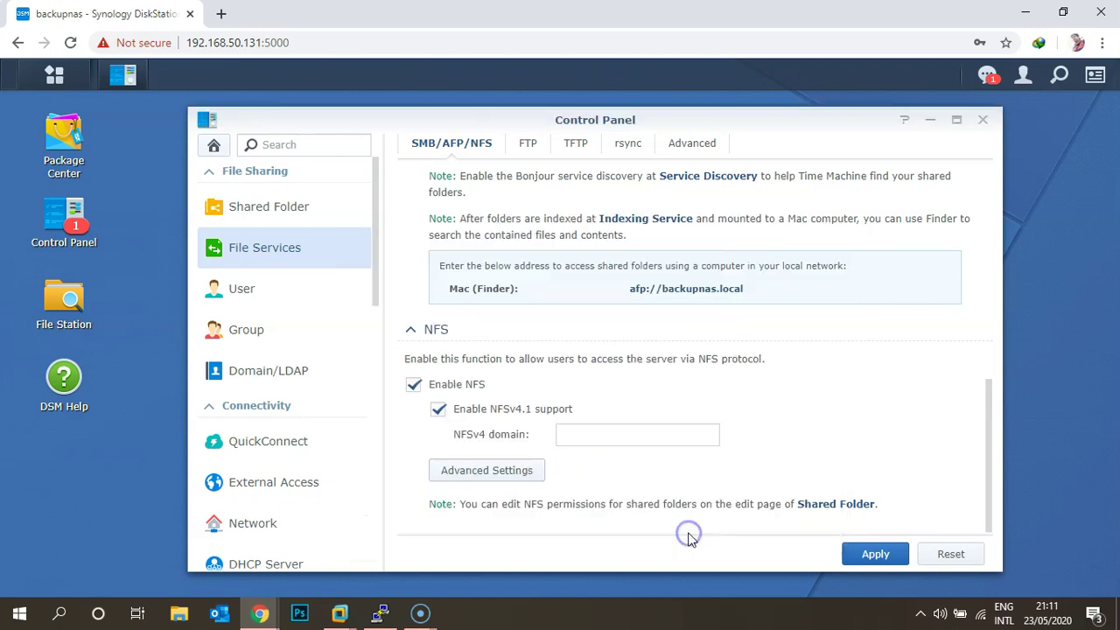
left_click(862, 556)
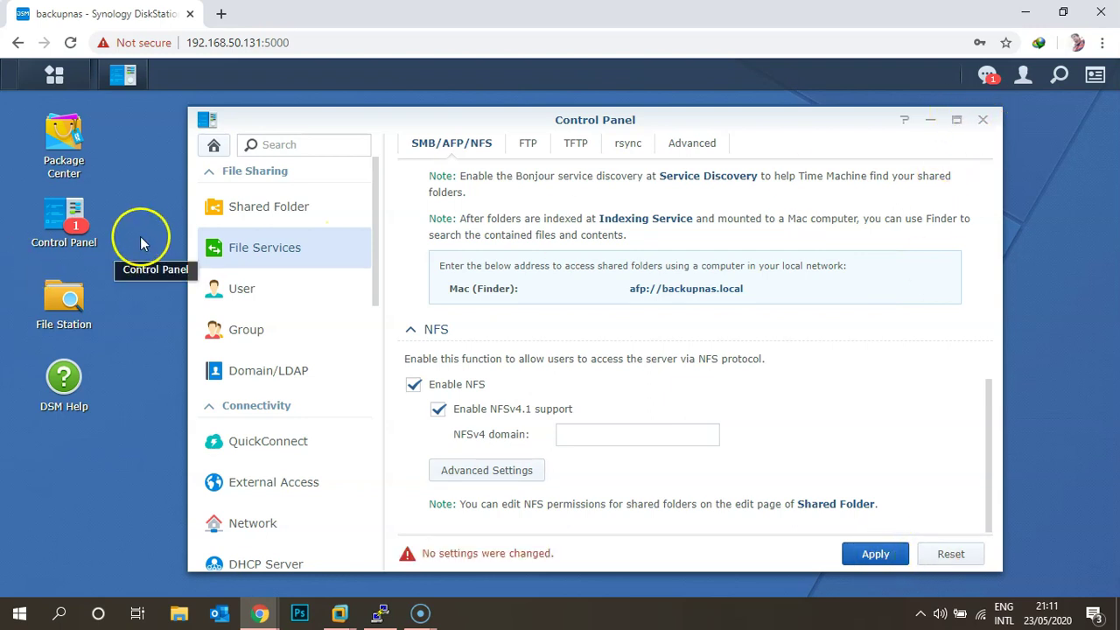
Open the NFS permissions of the shared folder named Shared for editing
left_click(218, 224)
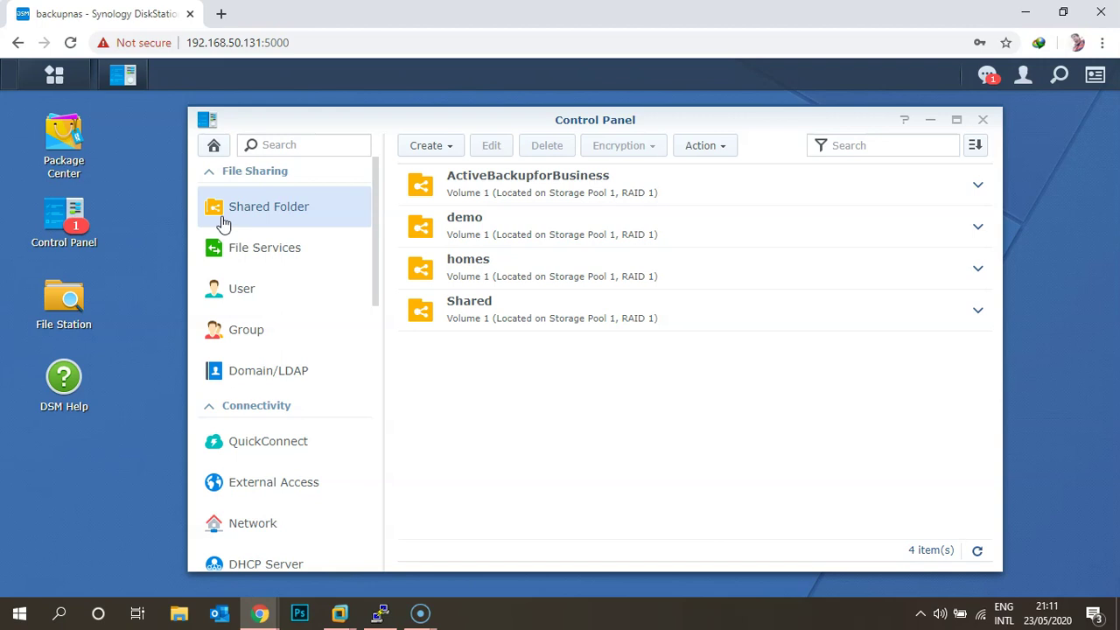
left_click(721, 442)
left_click(565, 313)
left_click(493, 149)
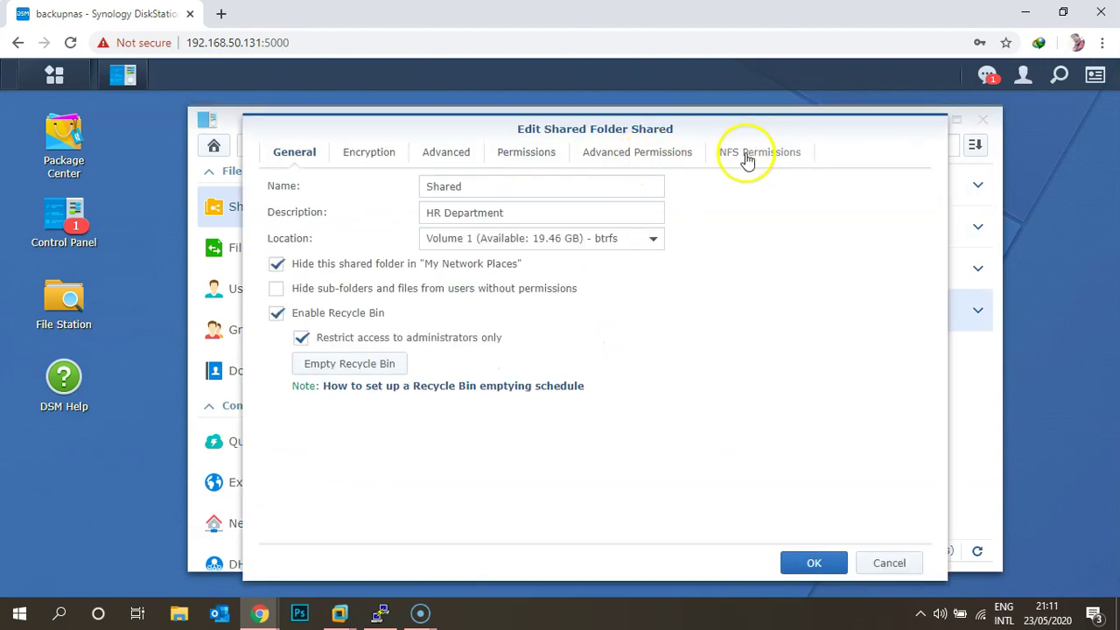
left_click(769, 158)
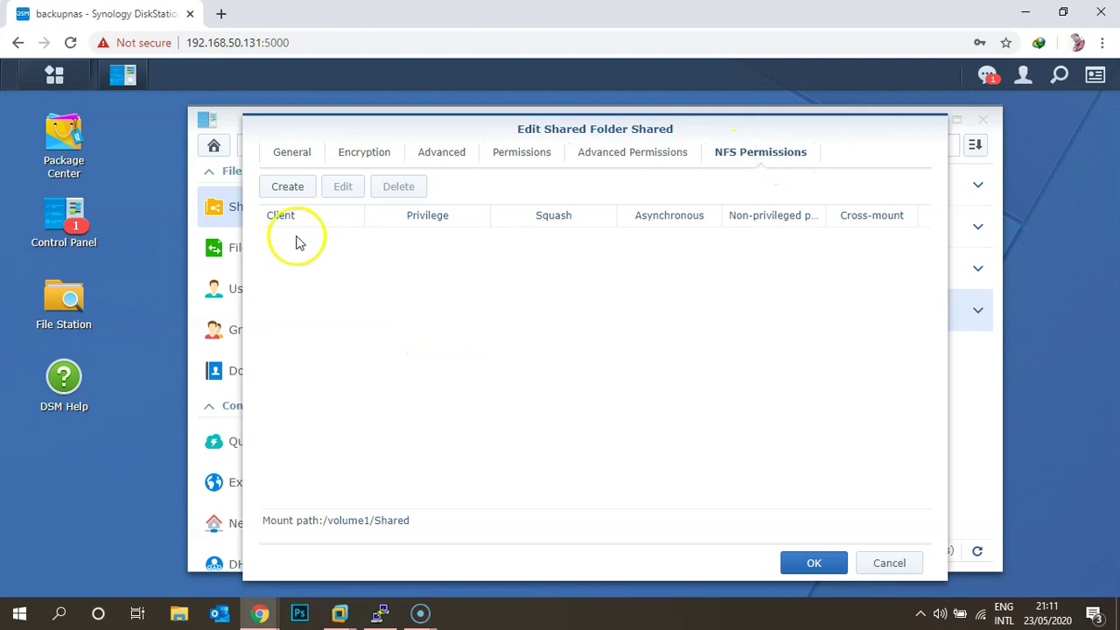
Start a new NFS rule for the network 192.168.50.0/24 with Read/Write privilege
left_click(289, 189)
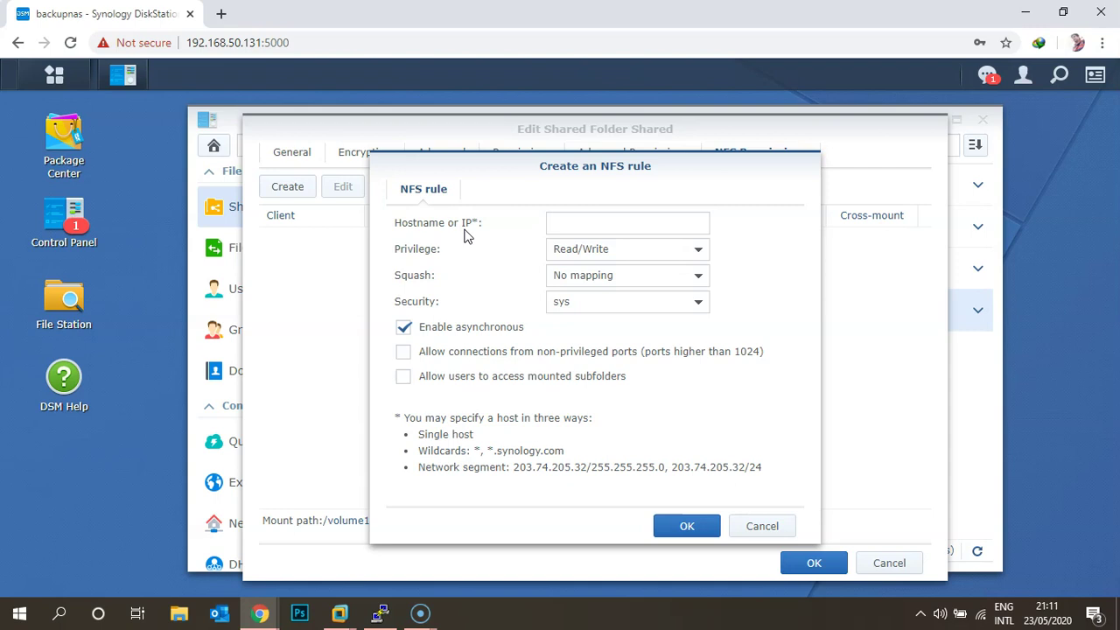
left_click(608, 227)
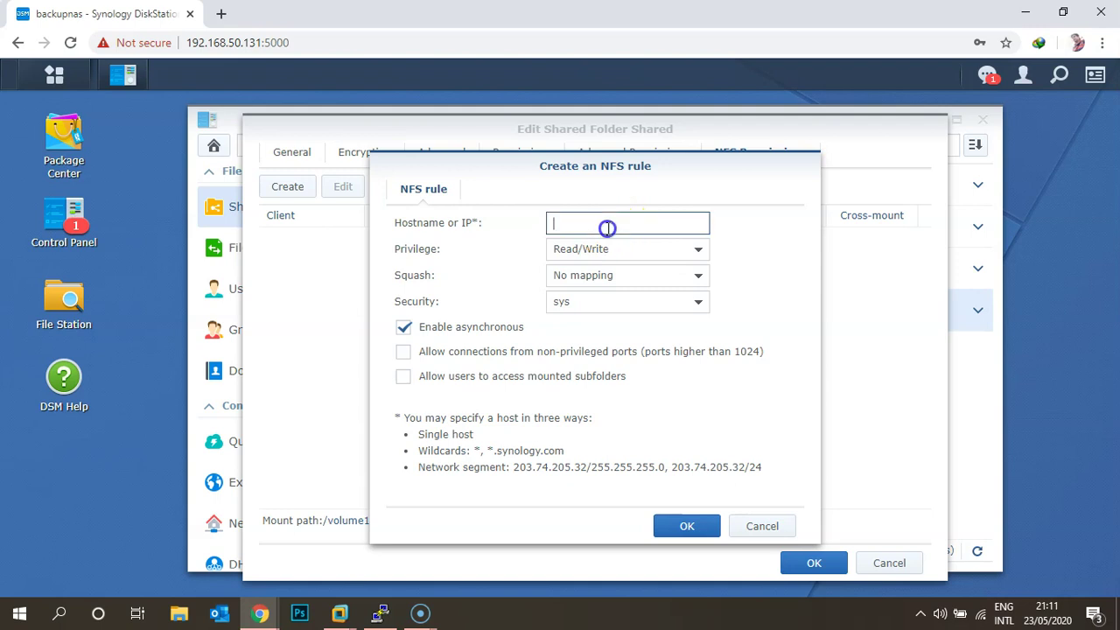
type("192.168.50.0/24")
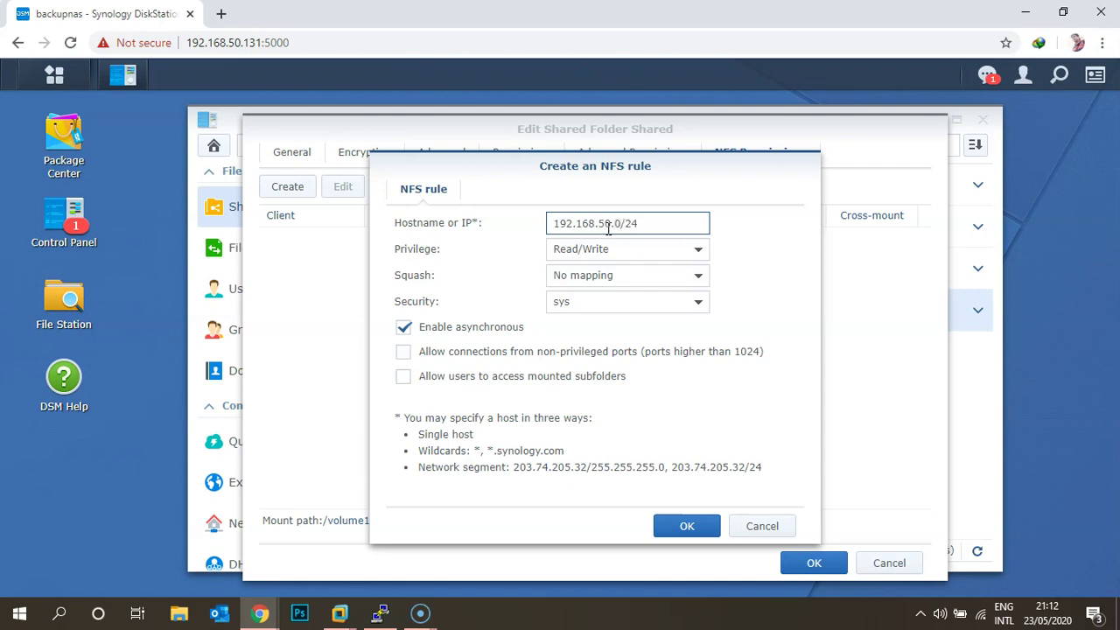
left_click(564, 254)
left_click(588, 307)
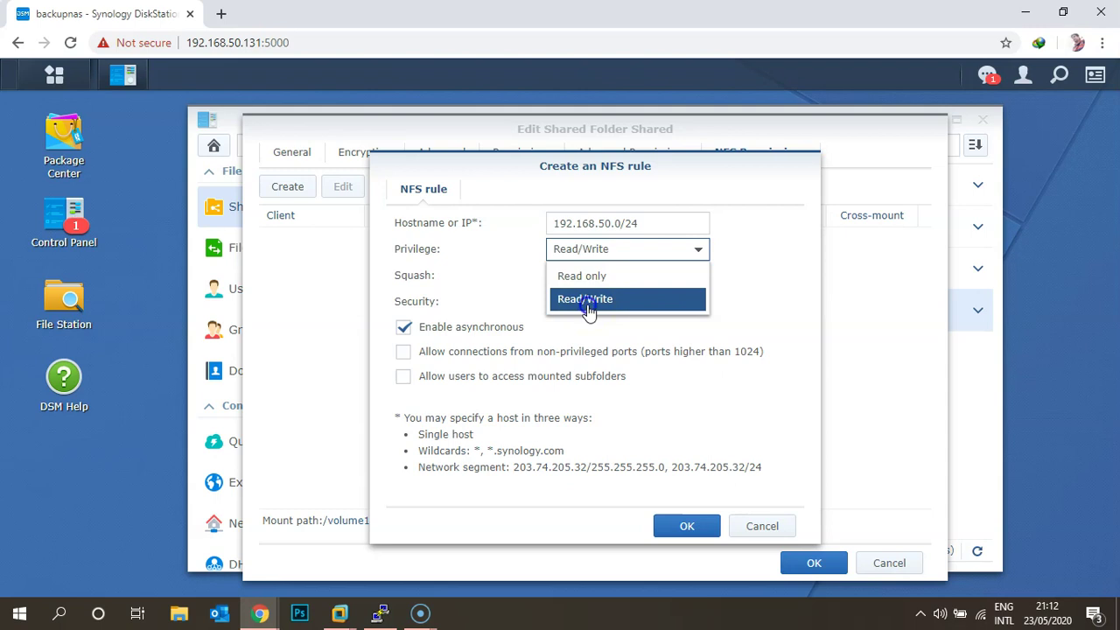
left_click(589, 306)
Set the rule's squash option to Map root to admin and keep AUTH_SYS as its security
left_click(602, 276)
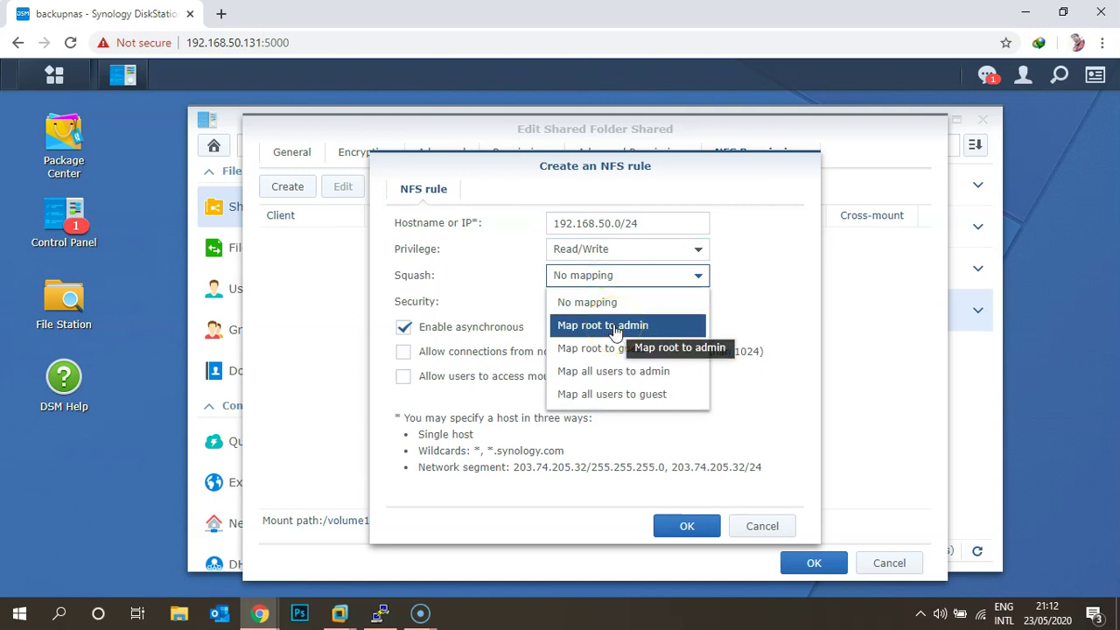
left_click(616, 329)
left_click(598, 269)
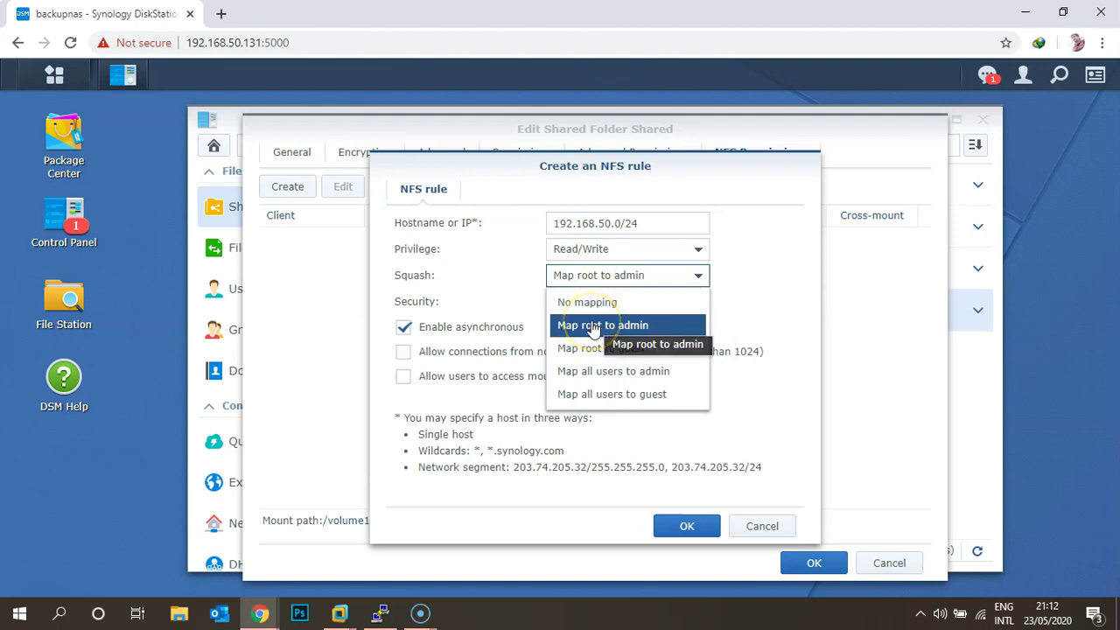
left_click(594, 326)
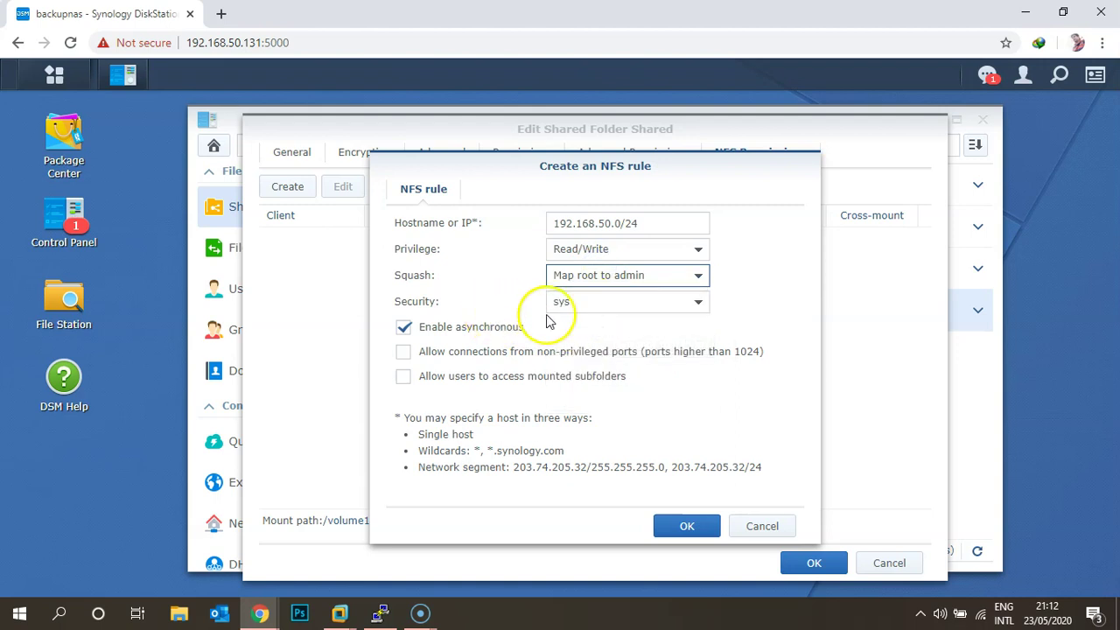
left_click(609, 303)
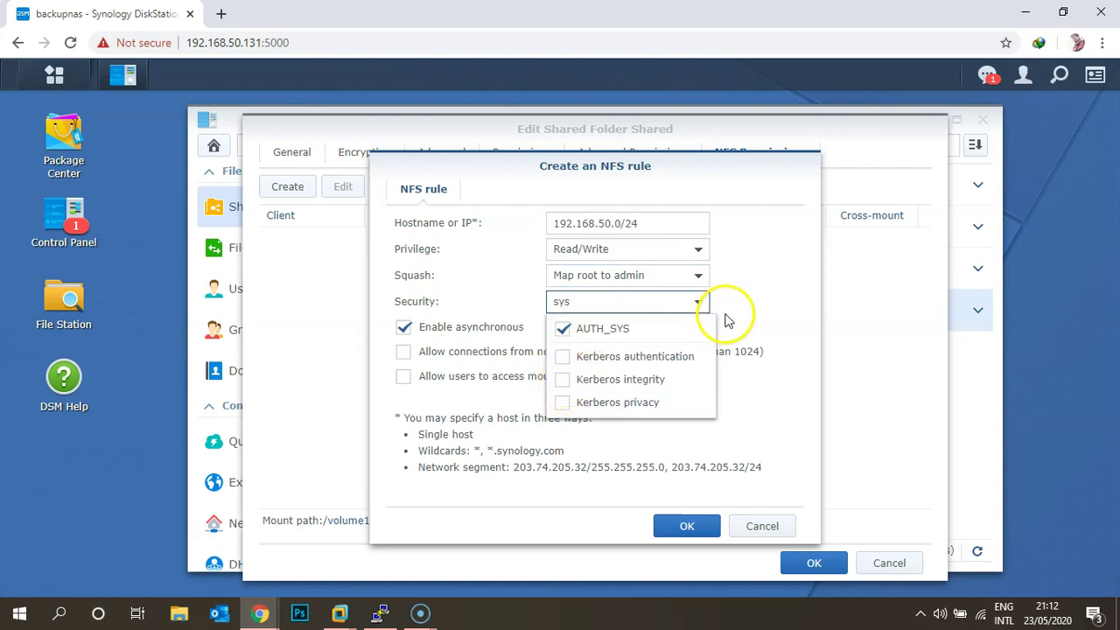
left_click(780, 304)
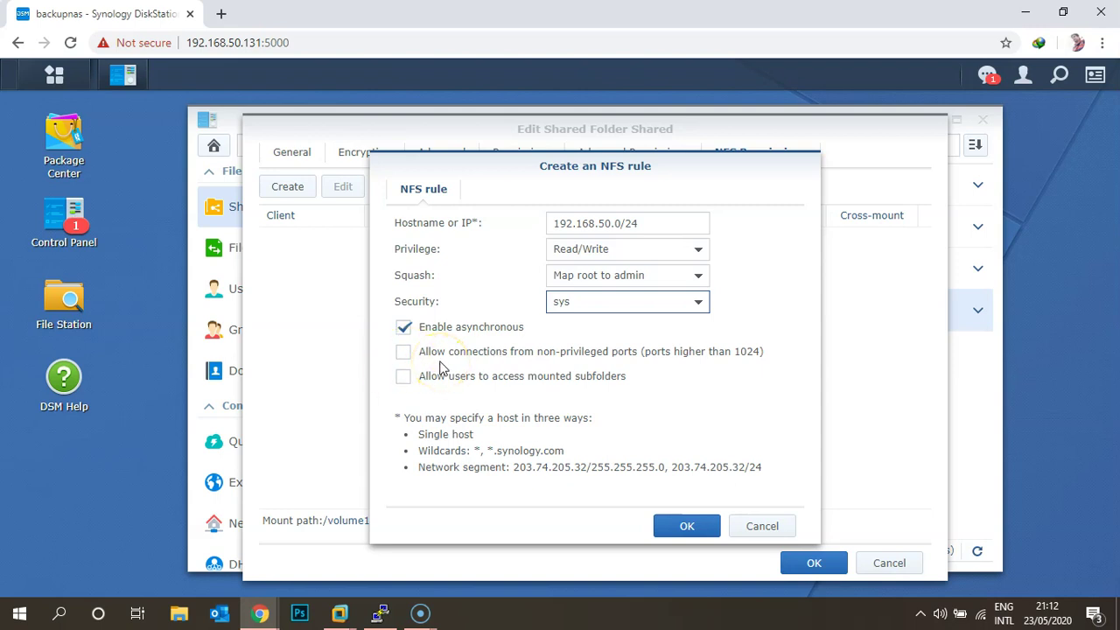
Allow connections from non-privileged ports and access to mounted subfolders, then save the NFS rule and the shared folder
left_click(404, 353)
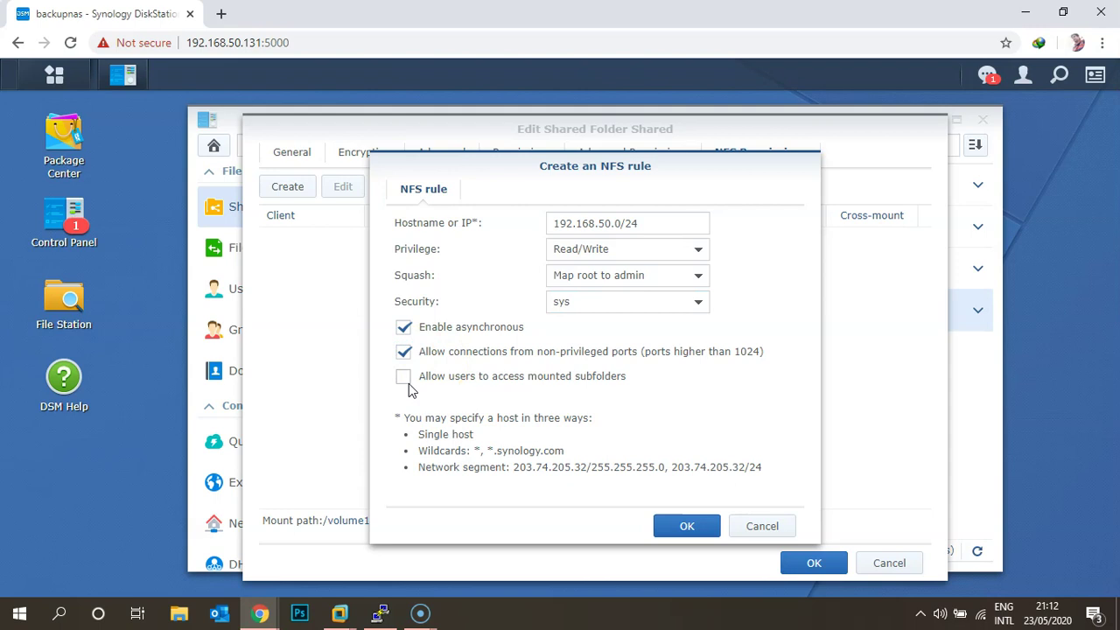
left_click(408, 385)
left_click(691, 526)
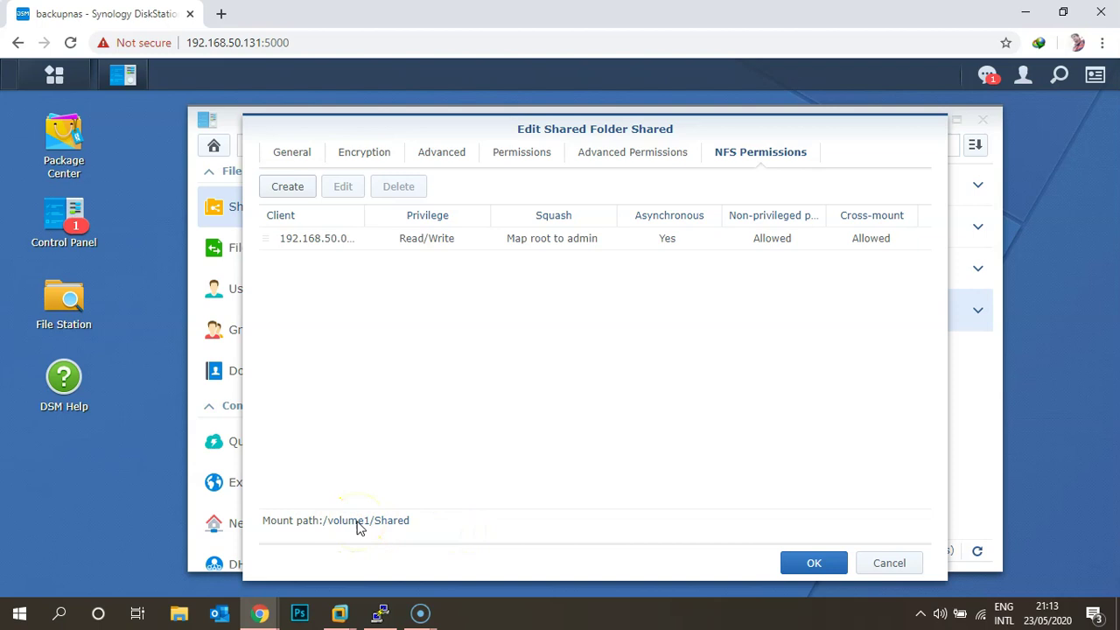
left_click(789, 565)
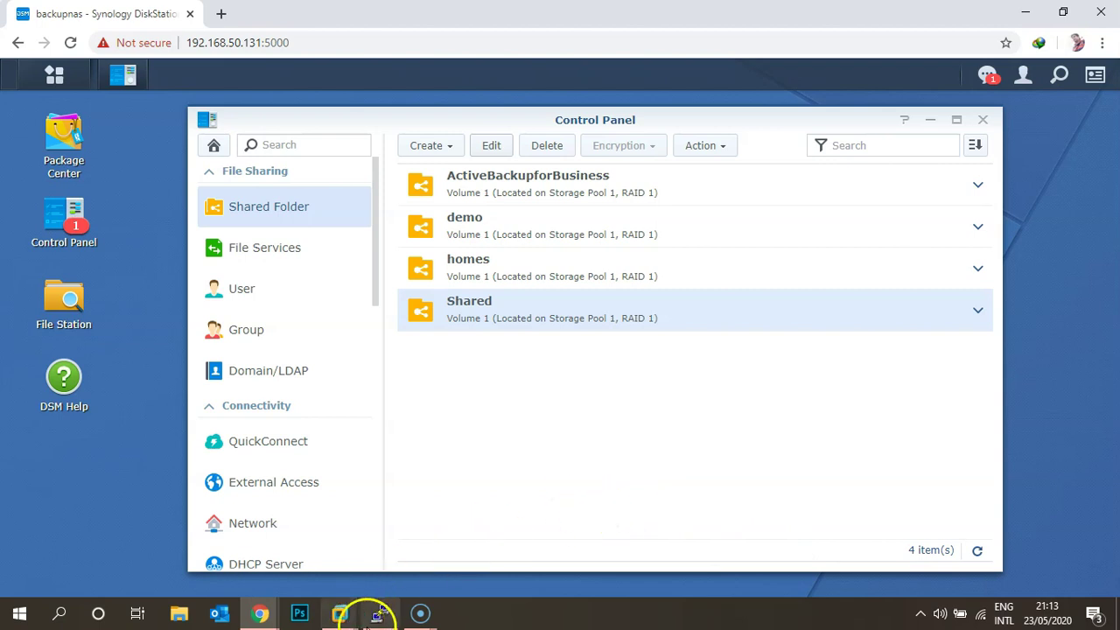
Switch to the PuTTY root session, clear the terminal, and install the nfs-utils package with yum, confirming the installation
left_click(385, 617)
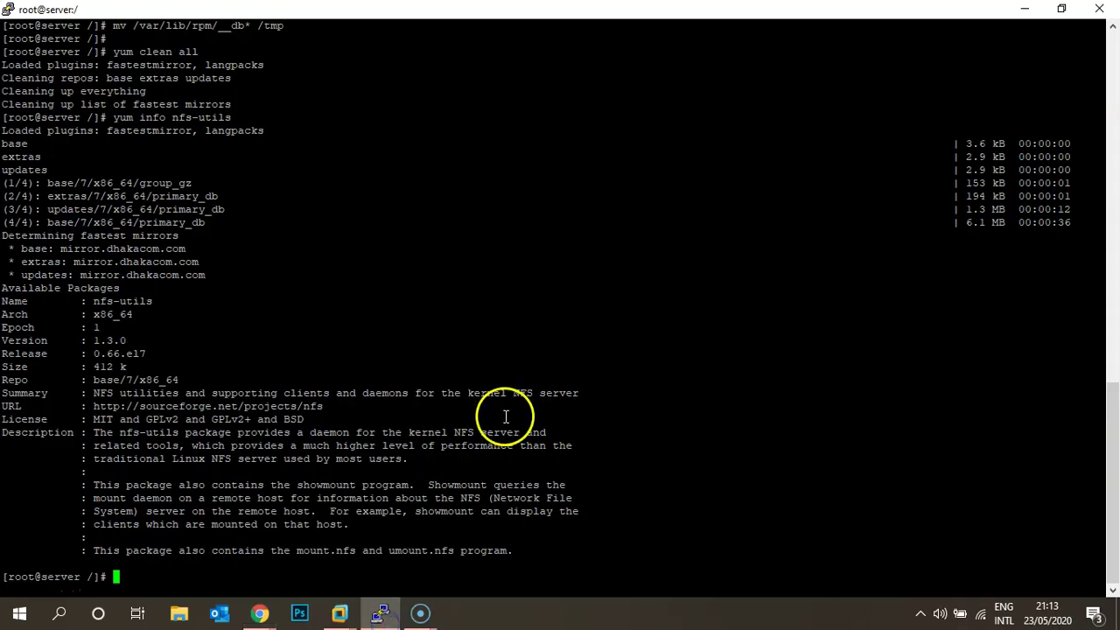
type("clear")
key("Return")
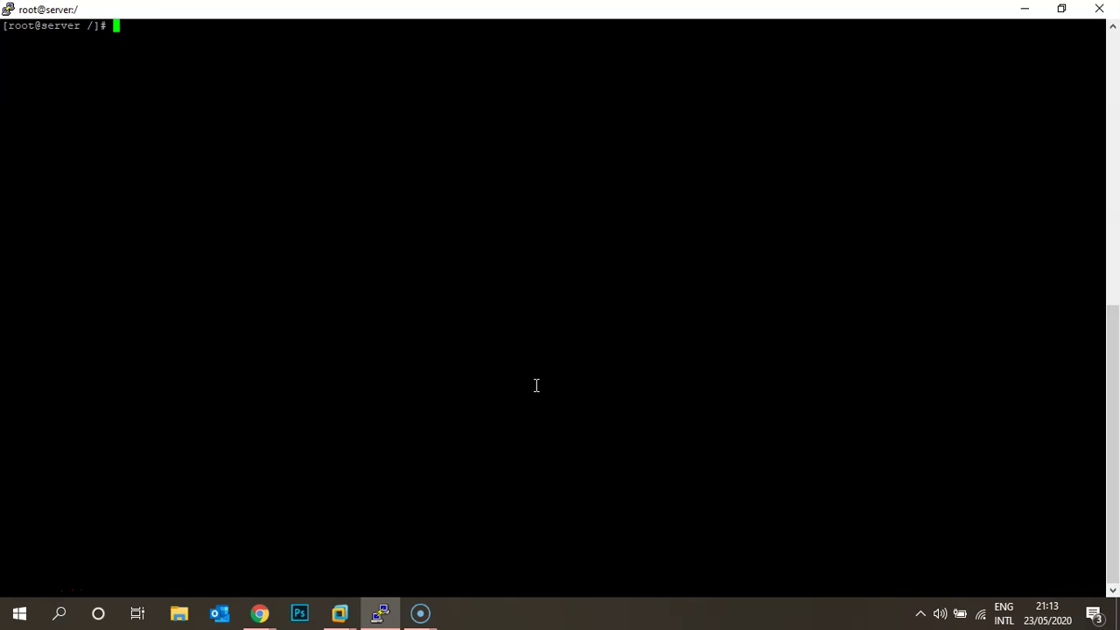
type("yum install nfs-utils")
key("Return")
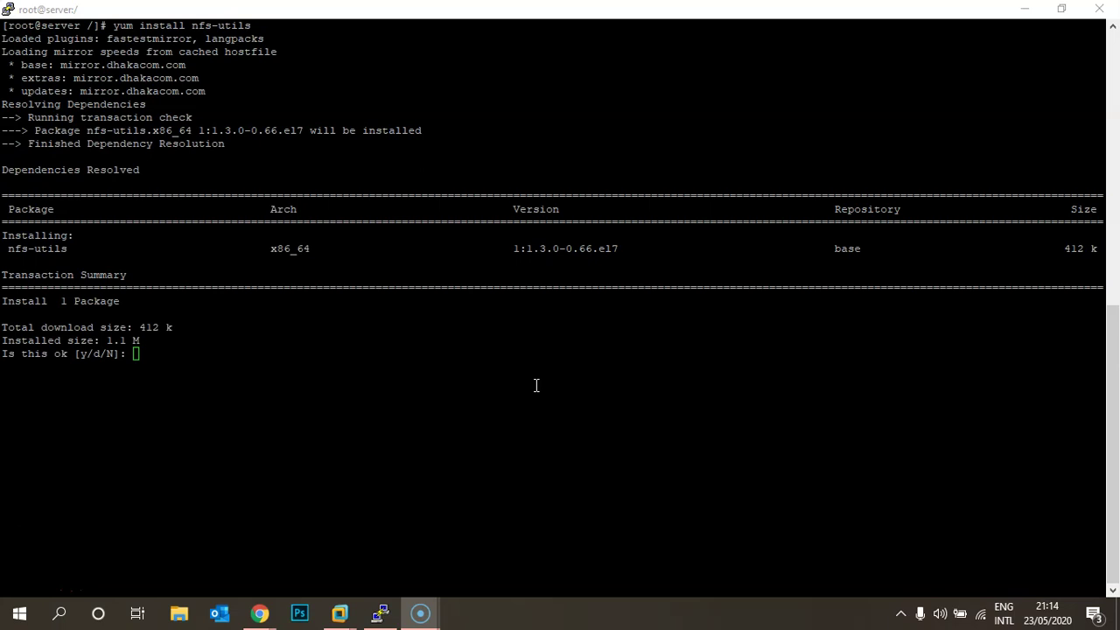
left_click(537, 385)
type("y")
key("Return")
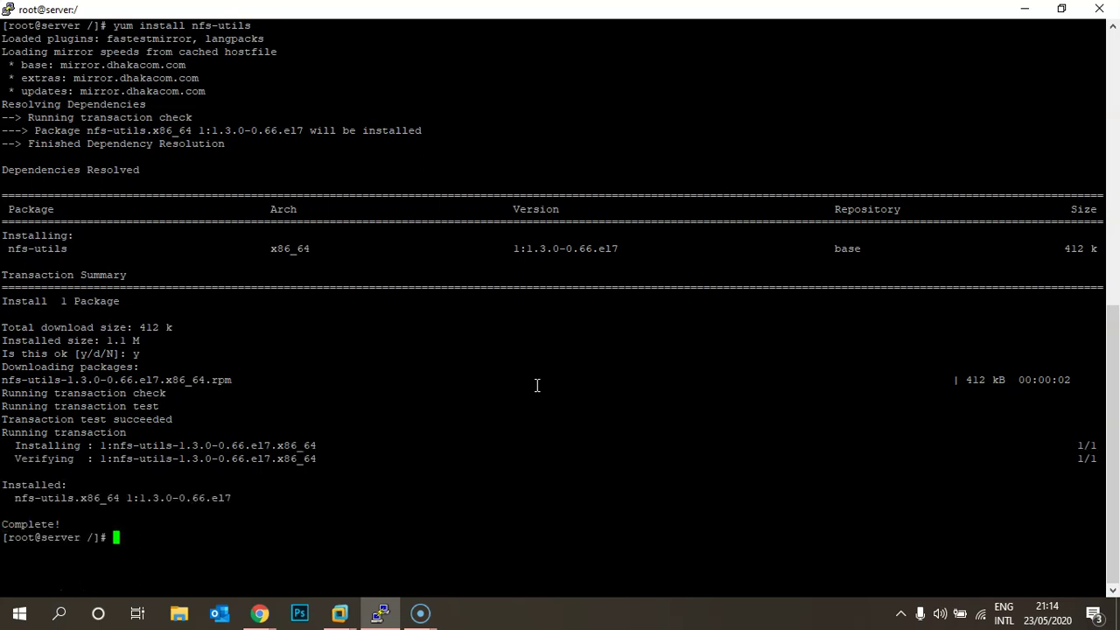
Show the yum package information for nfs-utils to check that it is installed
type("yum infor")
key("BackSpace")
key("BackSpace")
type("nfs-utils")
key("Return")
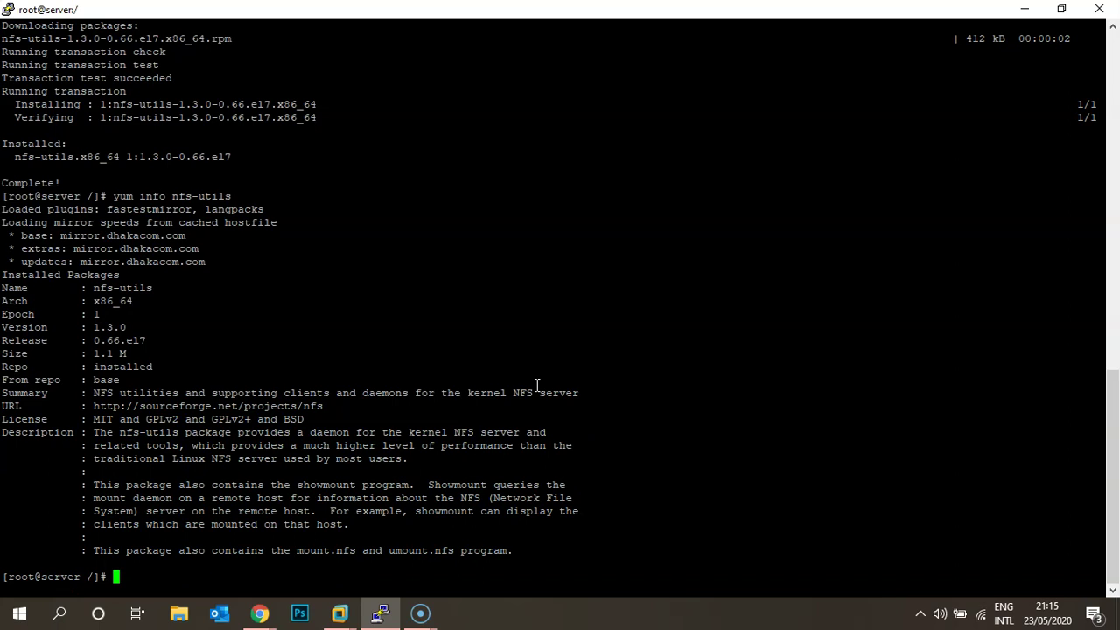
Create the directory /data on the Linux server
type("mkdir /data")
key("Return")
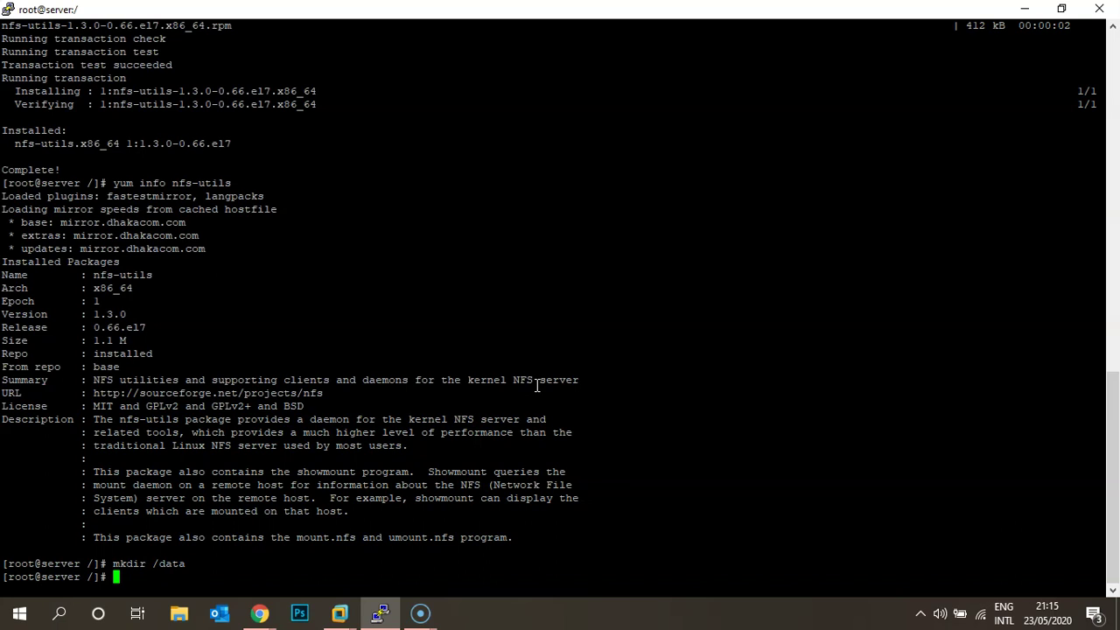
Mount the NFS share 192.168.50.131:/volume1/Shared on the /data directory
type("mount -t nfs 192.1")
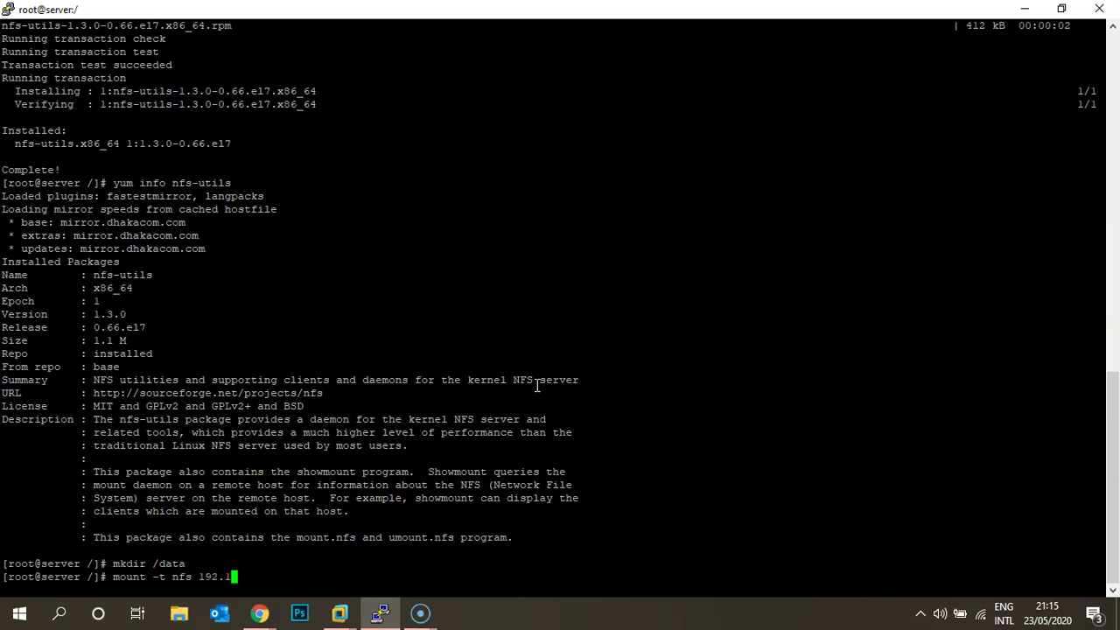
type("68.50.131:/volume1/Shared ")
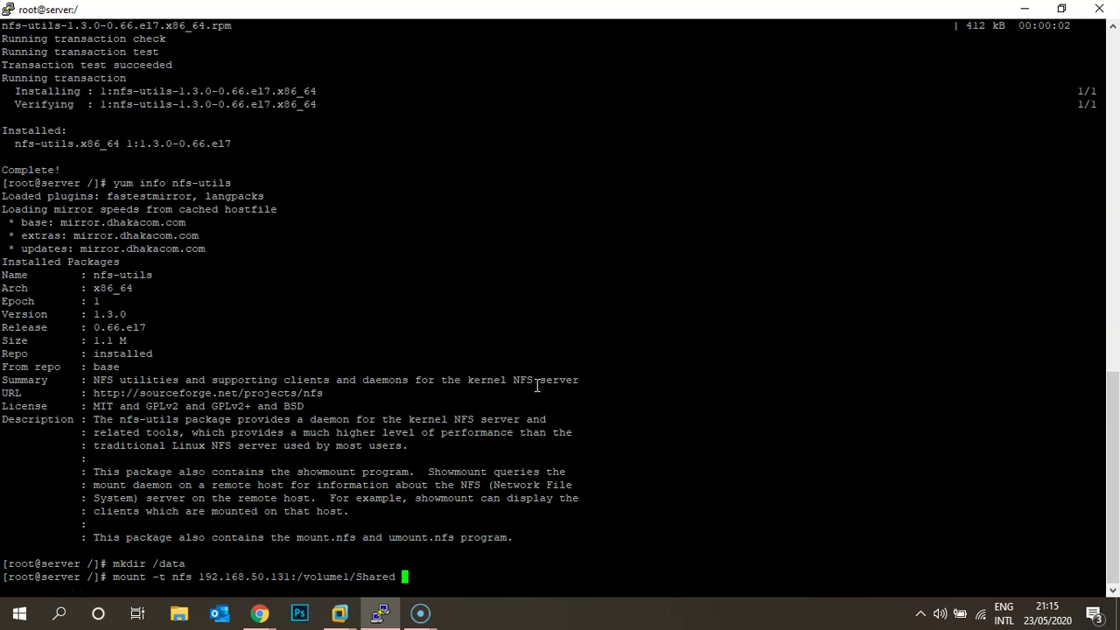
type("/data")
key("Return")
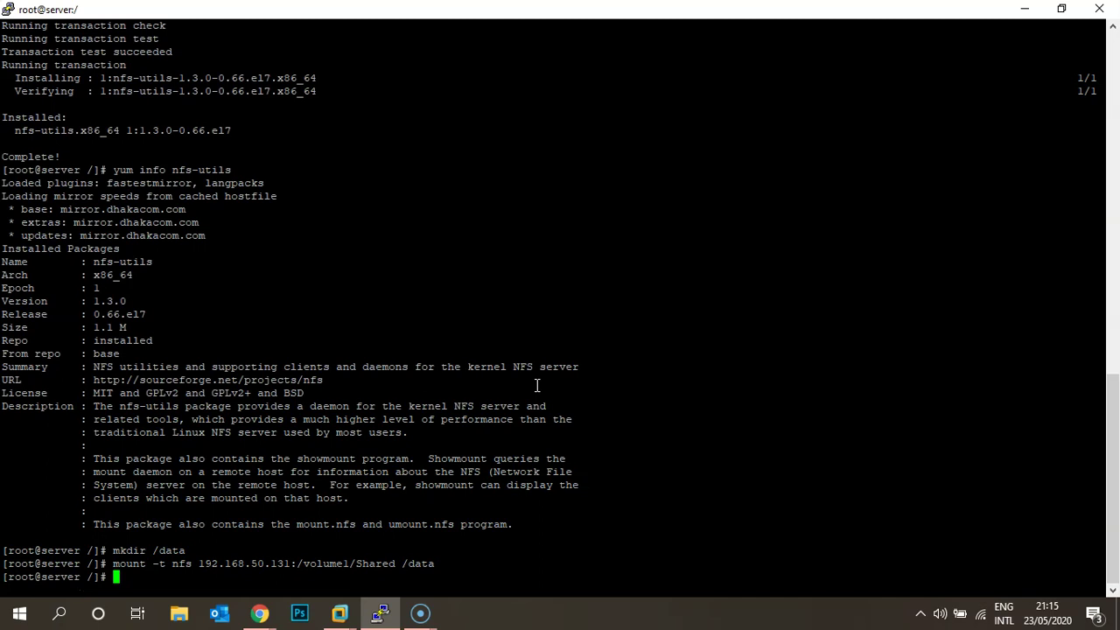
Change into the data directory and list the contents of the mounted share
type("cd  da")
key("Tab")
key("Return")
type("ls")
key("Return")
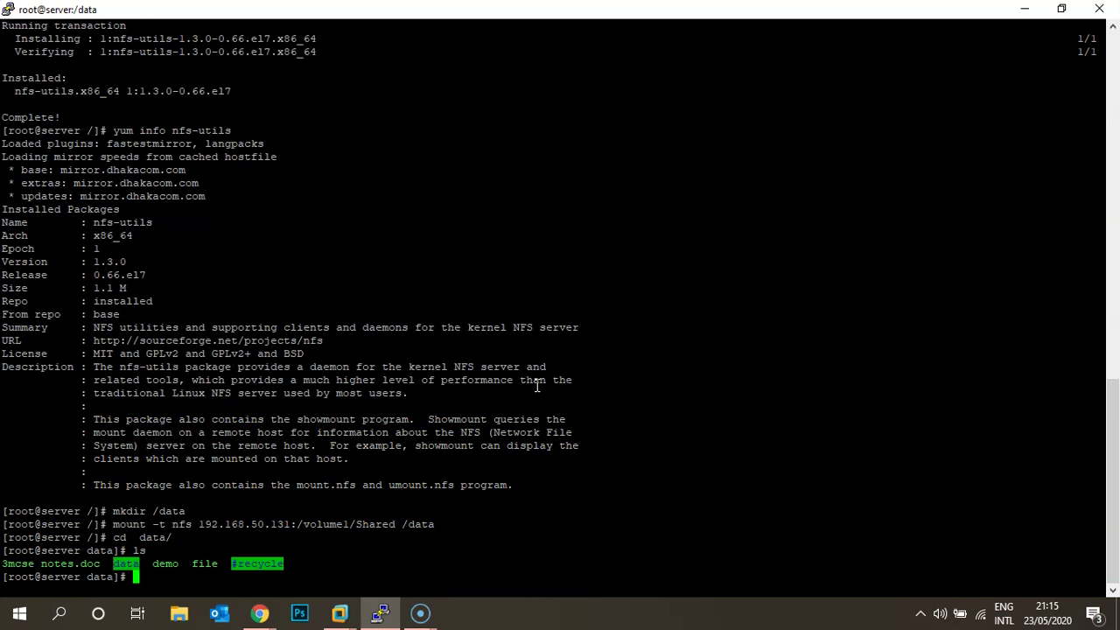
Create a directory named test in the mounted share and an empty file named test1 inside it
type("mkdir test")
key("Return")
type("cd  test")
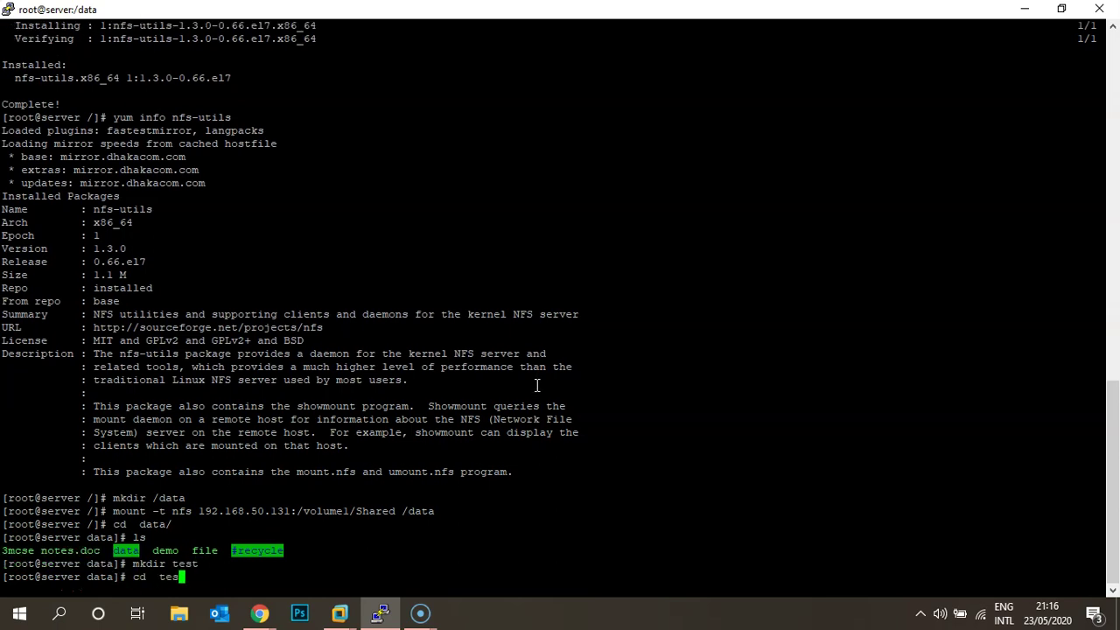
key("Return")
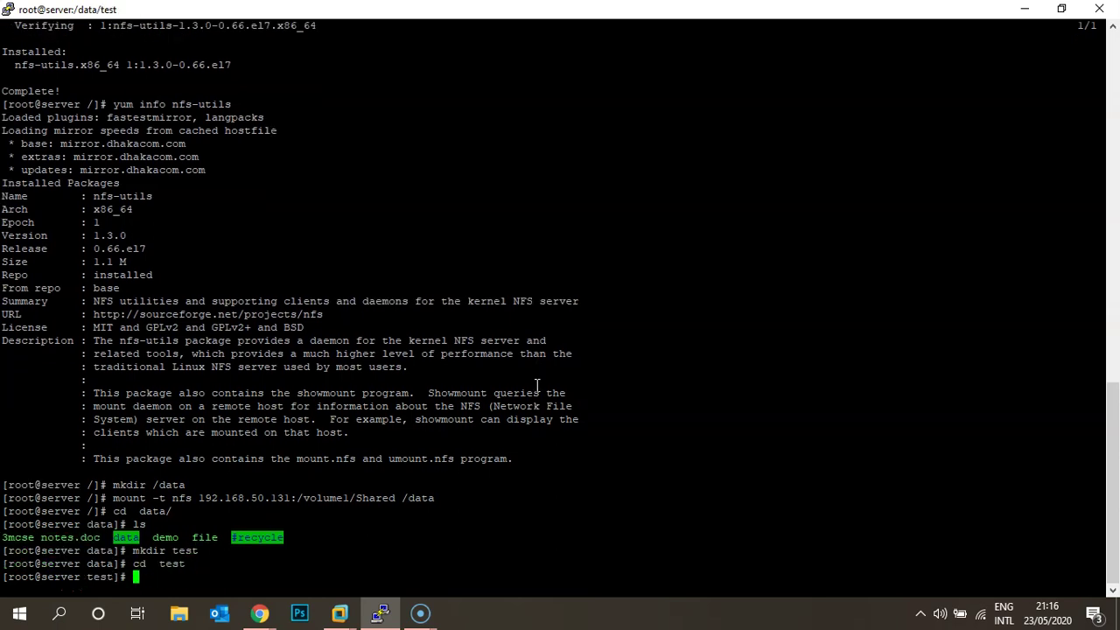
type("touch teste")
key("BackSpace")
type("1")
key("Return")
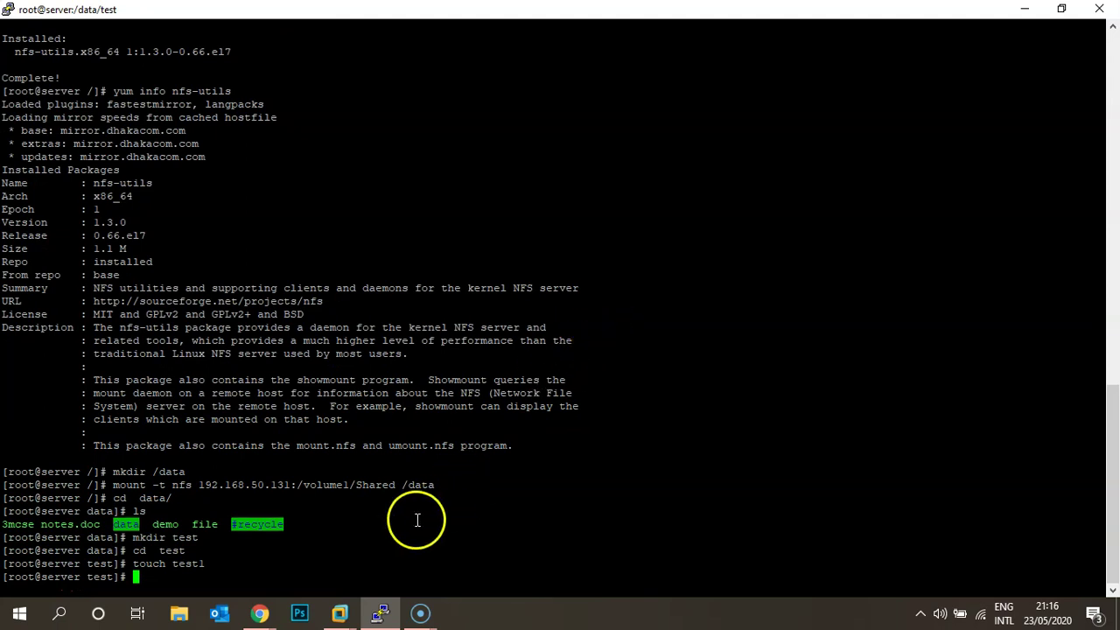
Switch to the Synology DSM page in Chrome and open File Station
left_click(260, 613)
left_click(214, 547)
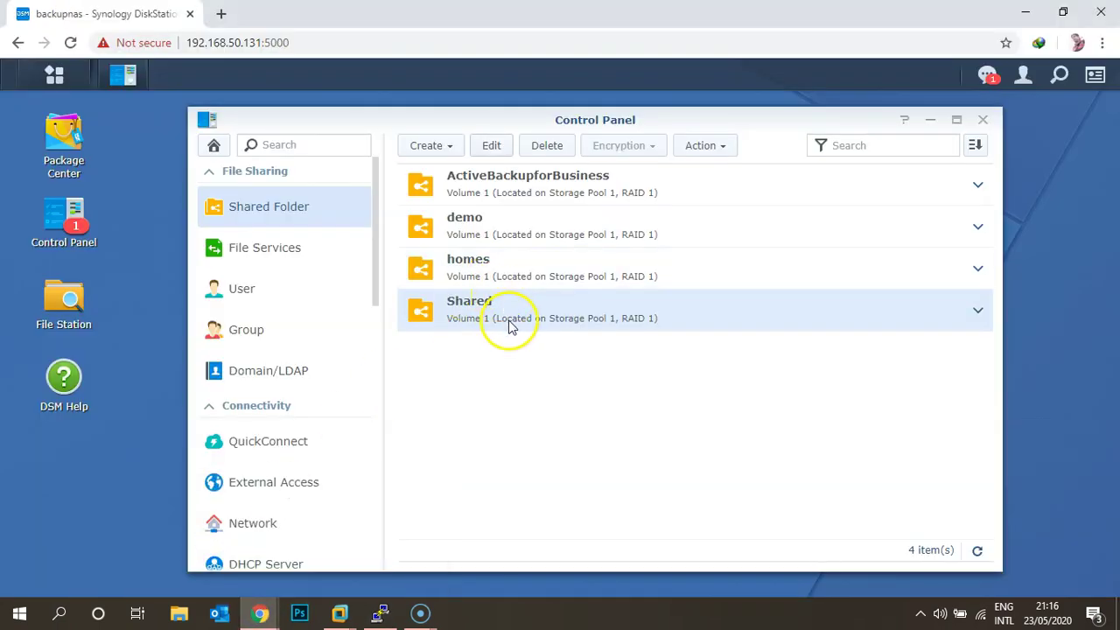
left_click(54, 76)
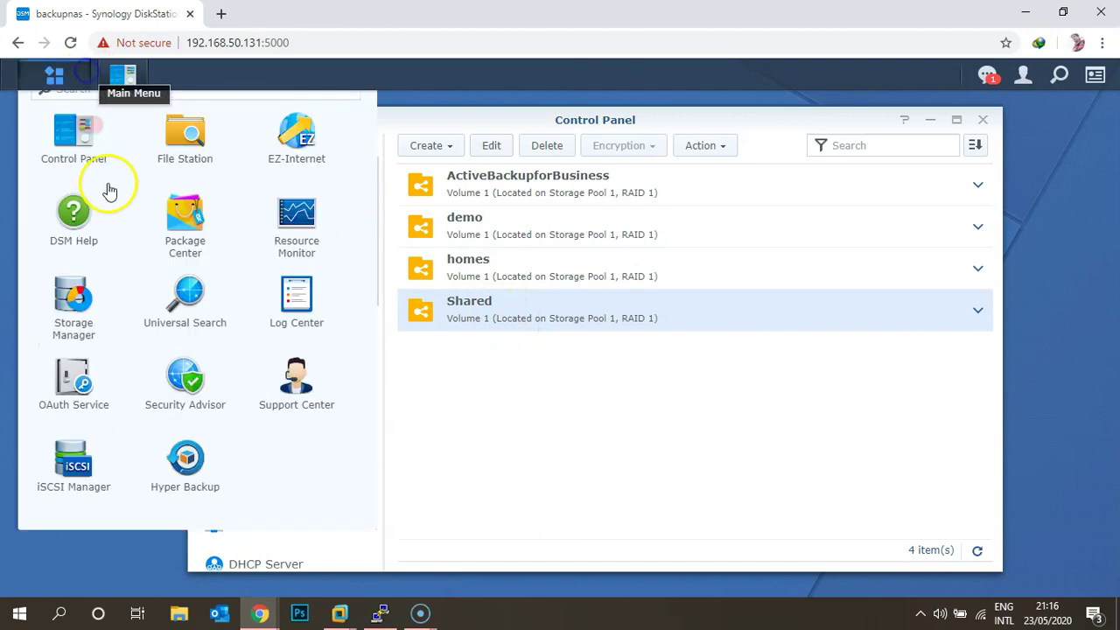
scroll(189, 167, "down", 3)
left_click(189, 164)
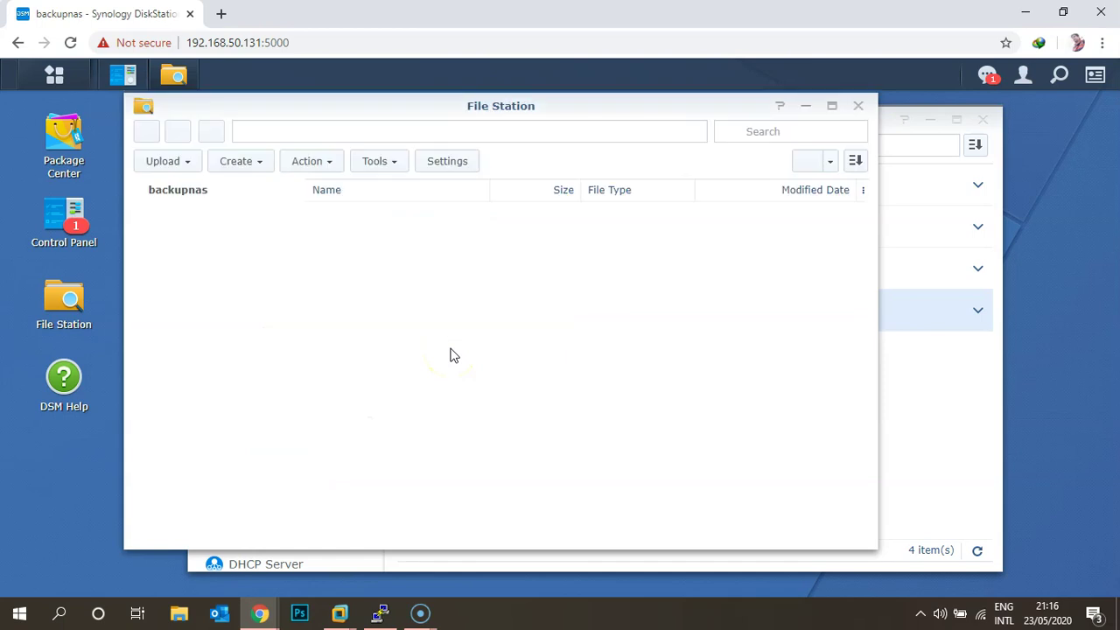
Open the test folder inside the Shared folder to check the file created from the Linux server
left_click(149, 340)
left_click(172, 285)
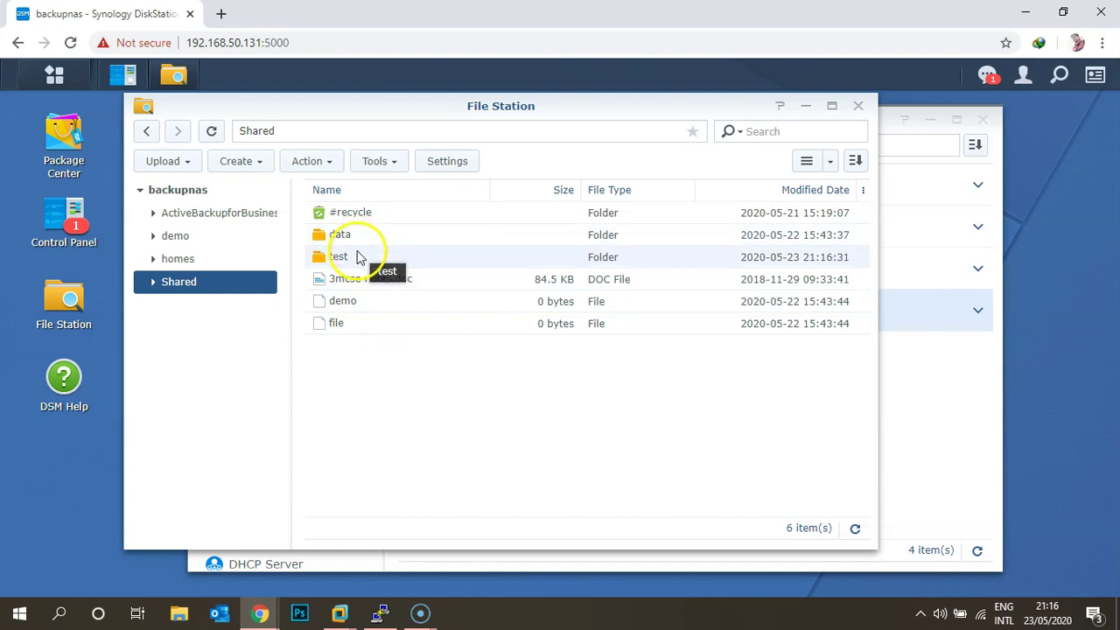
left_click(358, 257)
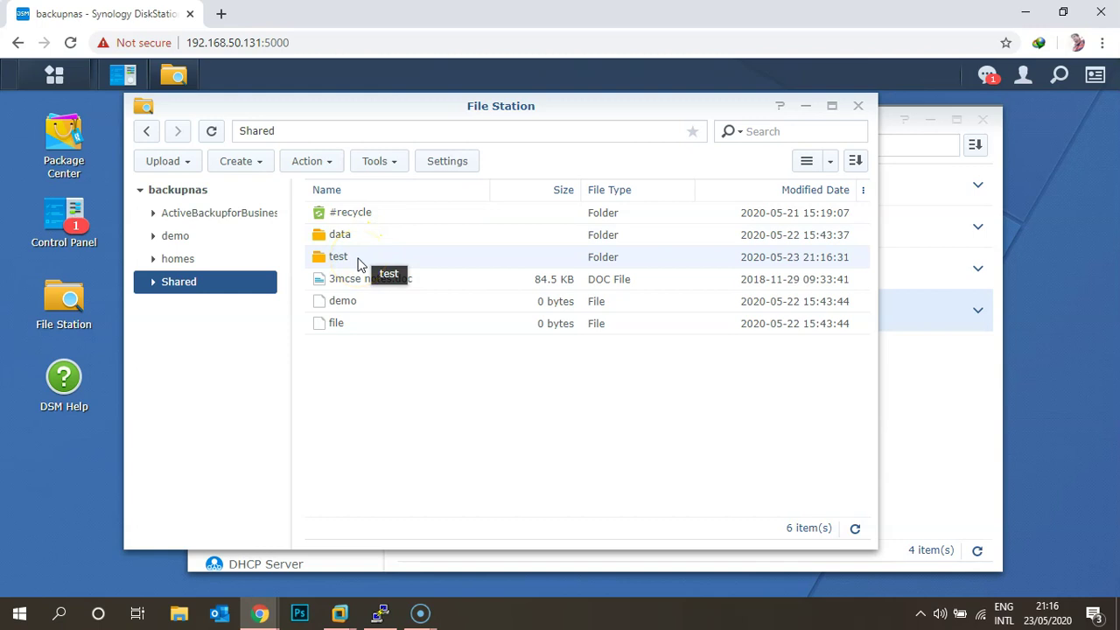
left_click(361, 238)
double_click(358, 257)
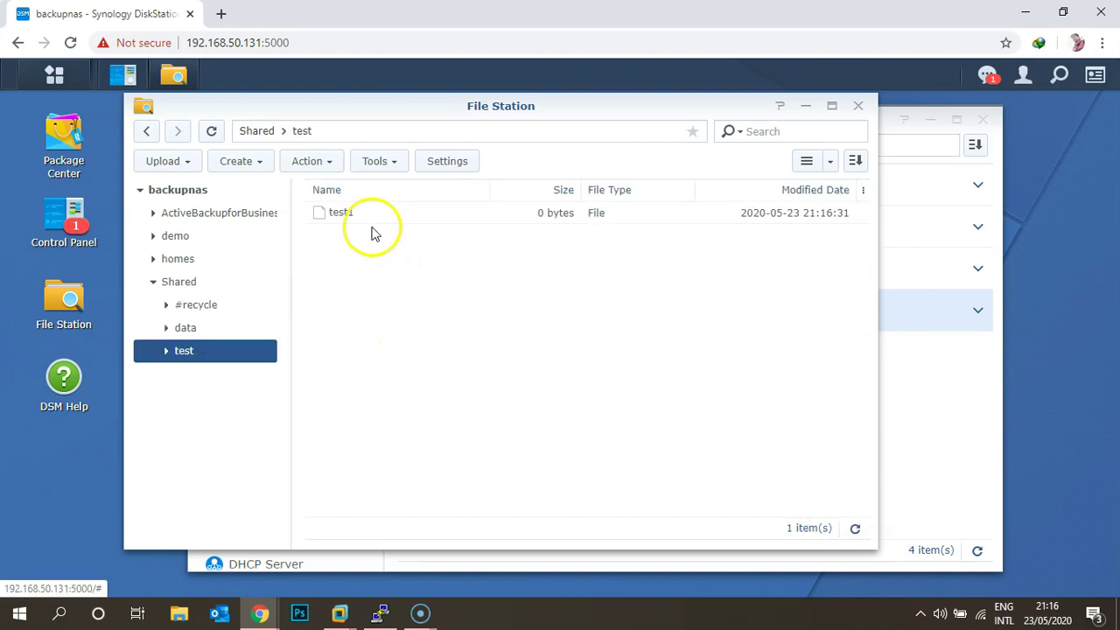
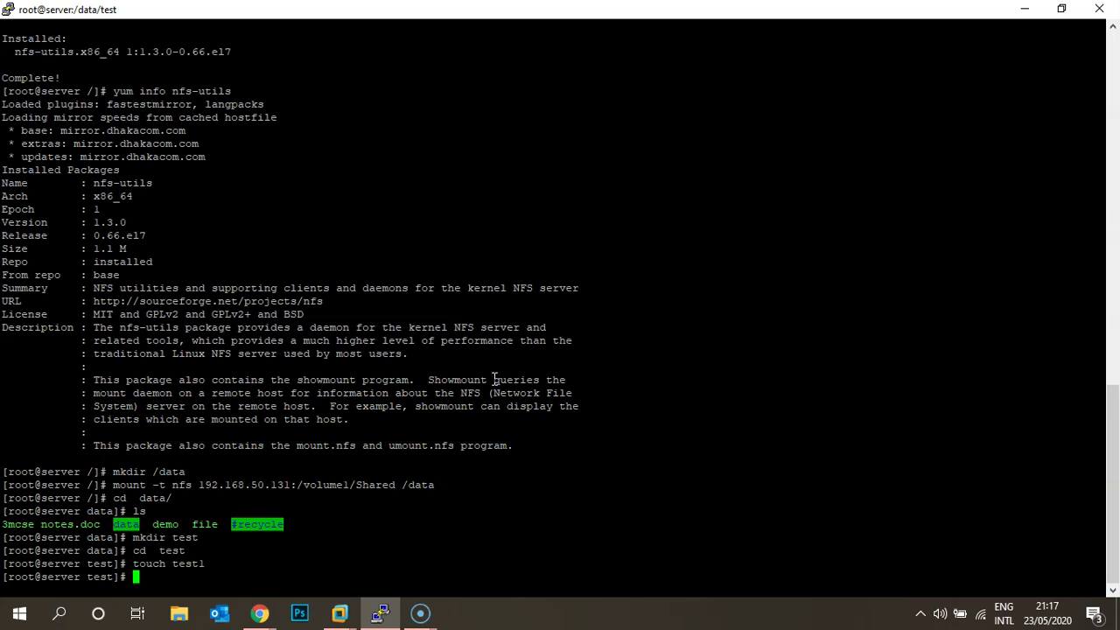
In the PuTTY session, return to the root directory and open /etc/fstab in vi
type("cd /")
key("Return")
type("vi /et")
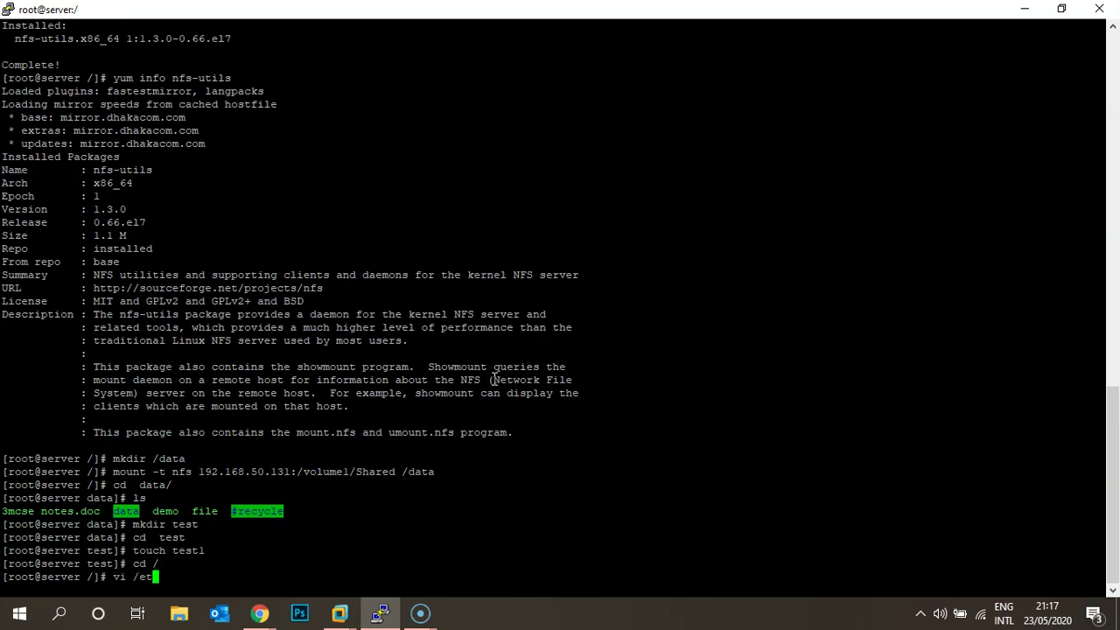
type("c/fstab")
key("Return")
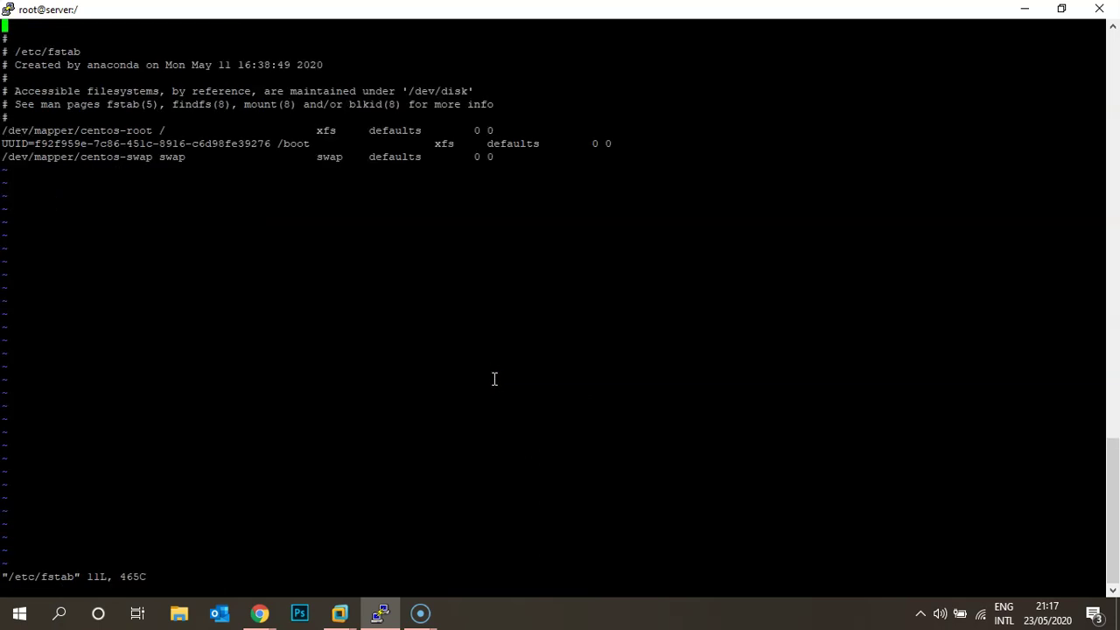
Start a new line below the swap entry at the end of the fstab file in insert mode
key("i")
key("Down")
key("Down")
key("Right")
key("Down")
key("Down")
key("Down")
key("Down")
key("Down")
key("Down")
key("Down")
key("Down")
key("Right")
key("Right")
key("Right")
key("Right")
key("Right")
key("Right")
key("Right")
key("Right")
key("Right")
key("Right")
key("Right")
key("Right")
key("Right")
key("Right")
key("Right")
key("Right")
key("Right")
key("Right")
key("Right")
key("Right")
key("ctrl+Right")
key("ctrl+Right")
key("ctrl+Right")
key("ctrl+Right")
key("ctrl+Right")
key("Return")
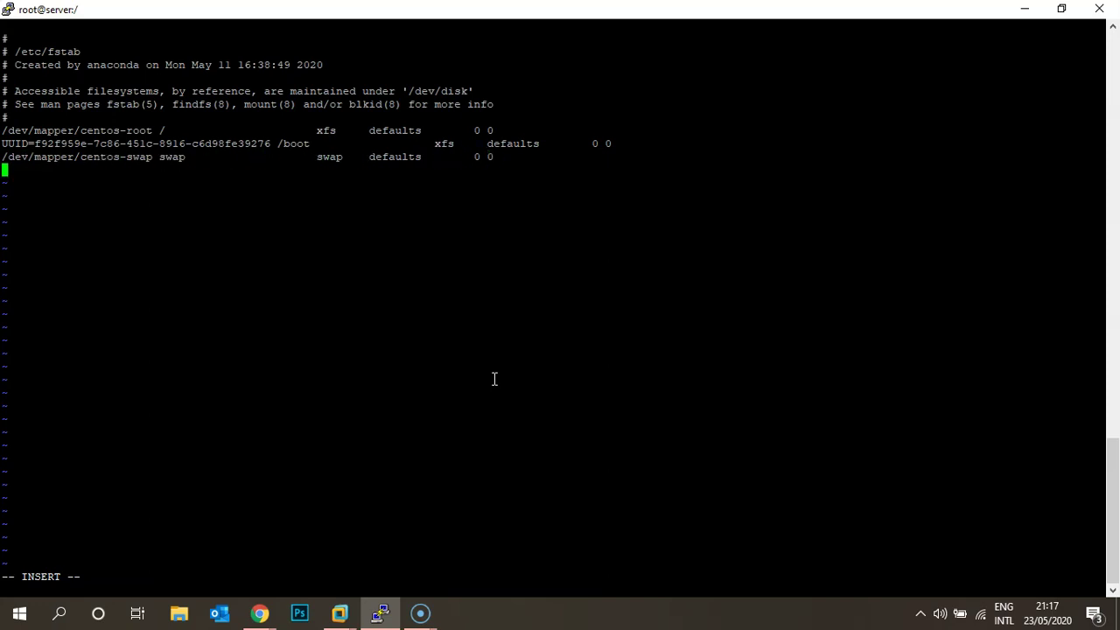
Enter the fstab fields 192.168.50.131:/volume1/Shared, type nfs, options defaults and 0 0, leaving a gap for the mount point
type("192.168.50.131:/voulme")
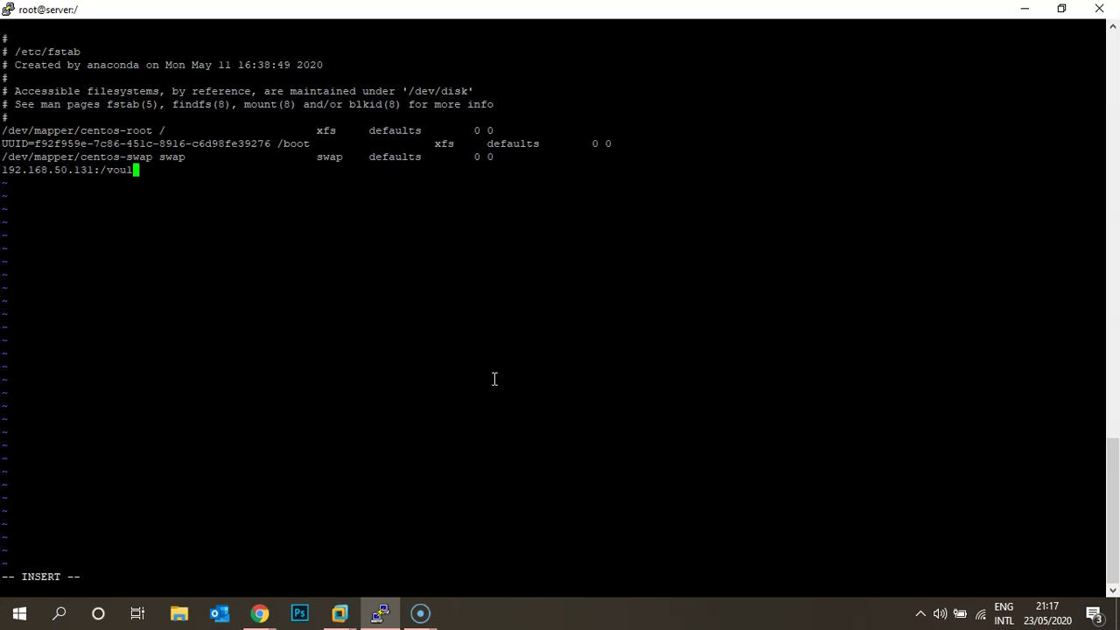
key("BackSpace")
key("BackSpace")
key("BackSpace")
key("BackSpace")
type("lume1/Shared")
key("Tab")
key("Tab")
key("Tab")
type("nfs")
key("Tab")
type("defay")
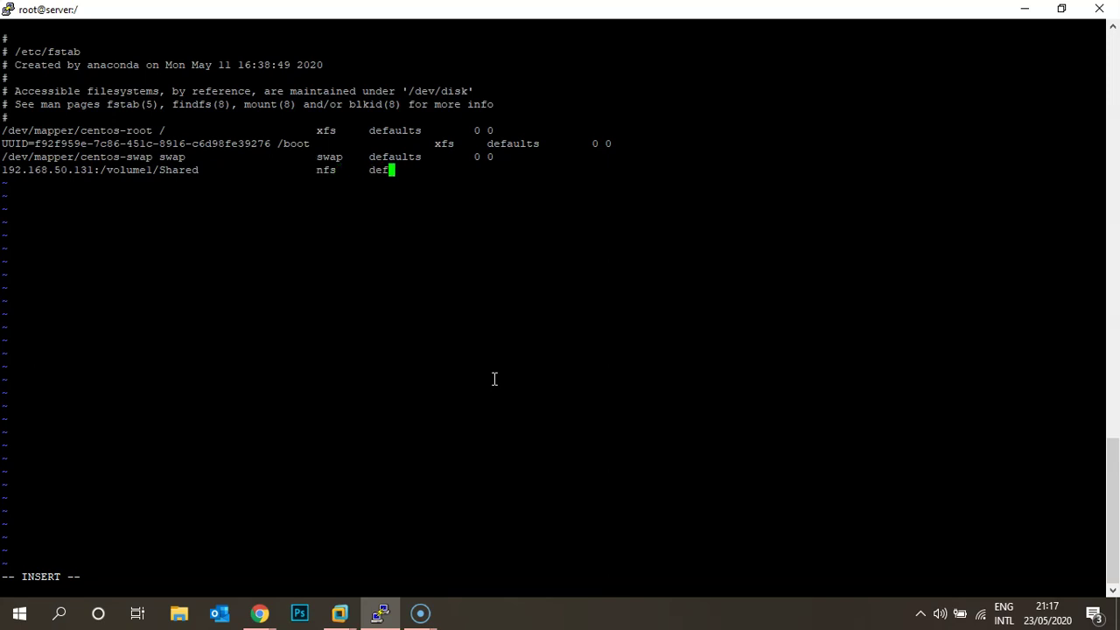
key("BackSpace")
type("ults")
key("Tab")
type("0 0")
Insert the mount point /data after the share path in the new fstab entry, then save the file and quit vi
key("Left")
key("Left")
key("Left")
key("Left")
key("Left")
key("Left")
key("Left")
key("Left")
key("Left")
key("Left")
key("Left")
key("Left")
key("Left")
key("Left")
key("Left")
key("Left")
key("Left")
key("Left")
key("Left")
key("Left")
key("Right")
key("Right")
key("Right")
key("Tab")
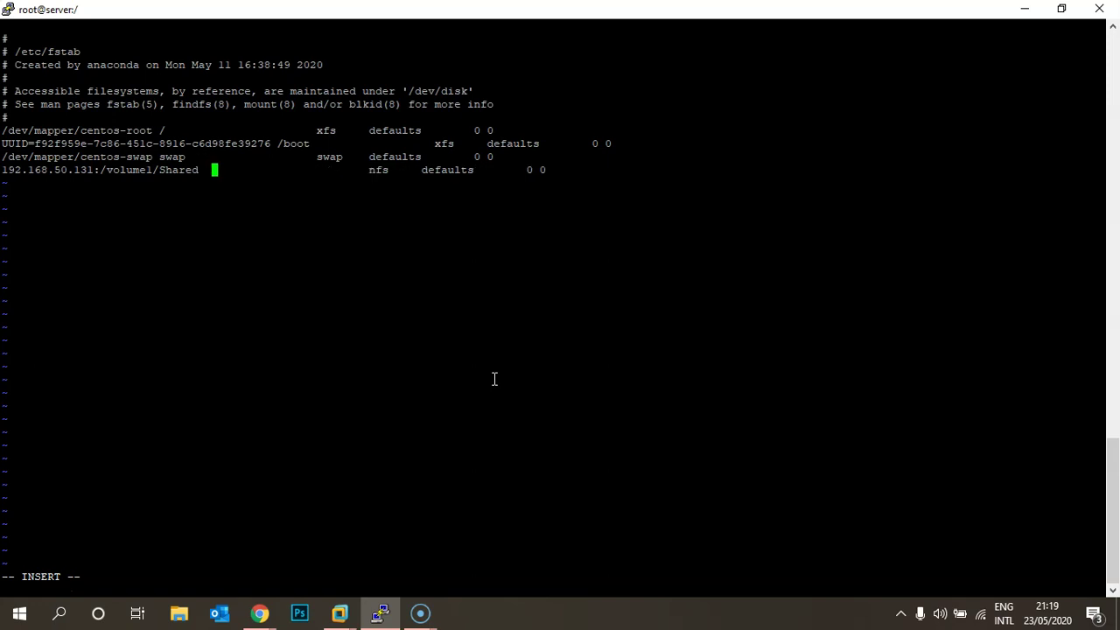
type("/data")
key("Escape")
type(":wq")
key("Return")
List the mounted filesystems in human-readable sizes to check the NFS mount, then switch back to Chrome
type("df -h")
key("Return")
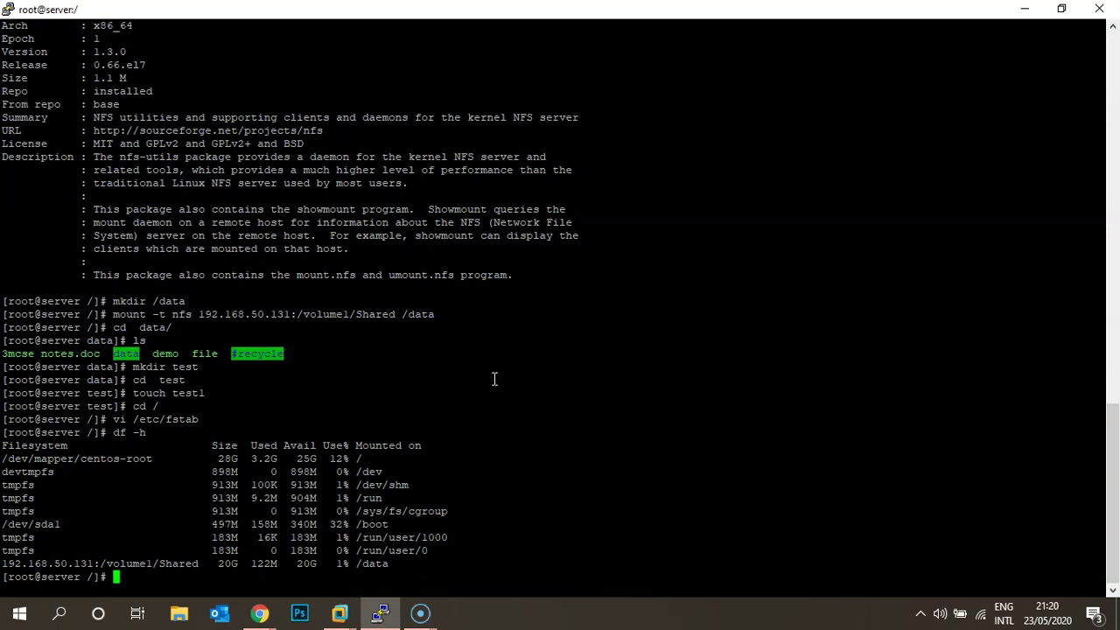
key("alt+Tab")
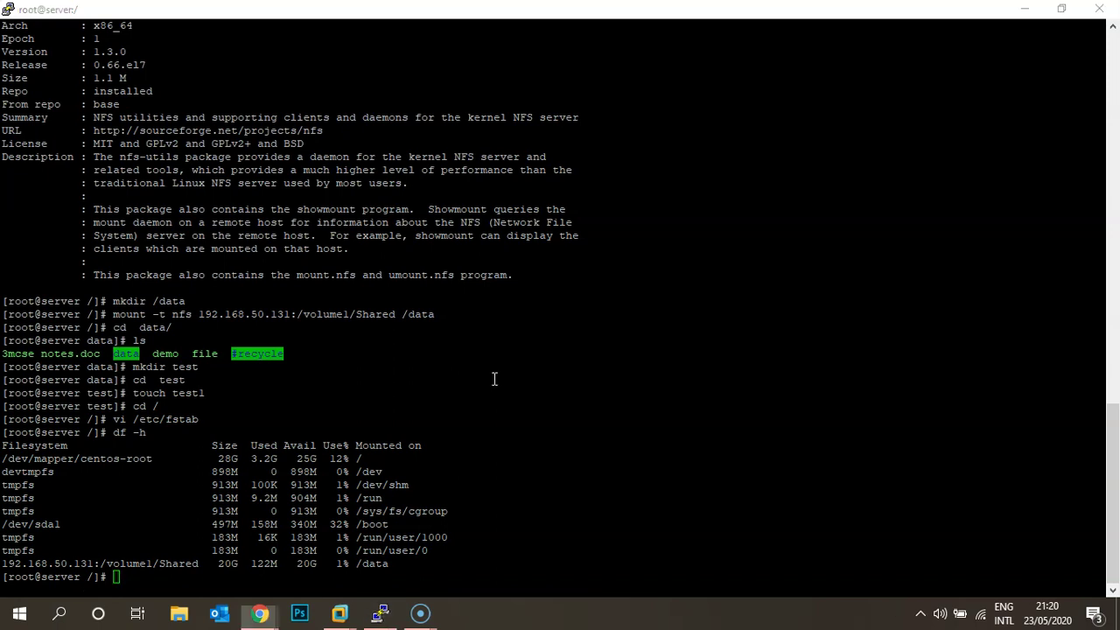